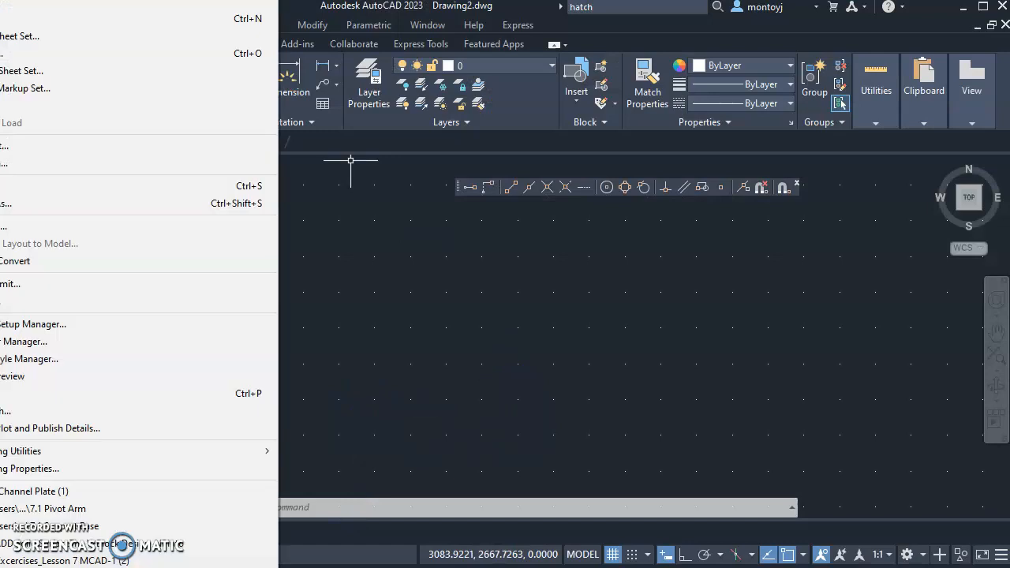
# - Create a new drawing with the Quick Setup wizard and choose Architectural as the unit of measurement
pyautogui.click(1, 18)
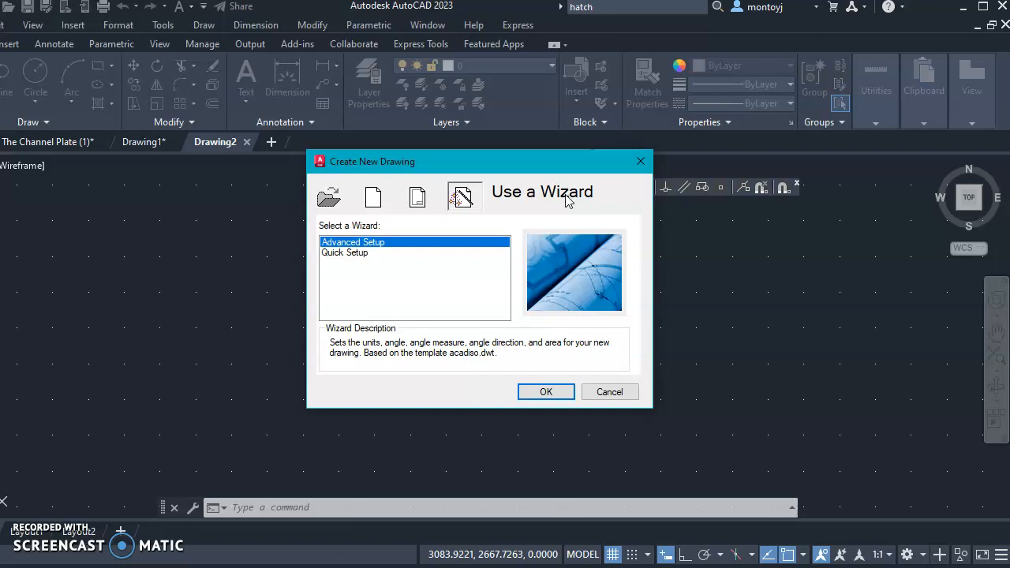
pyautogui.click(344, 253)
pyautogui.click(563, 393)
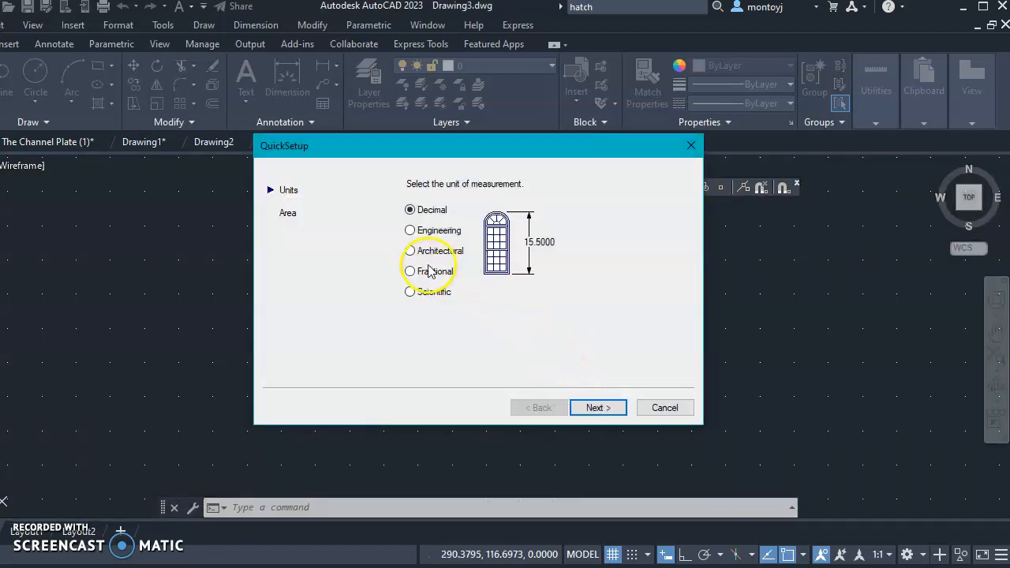
pyautogui.click(411, 254)
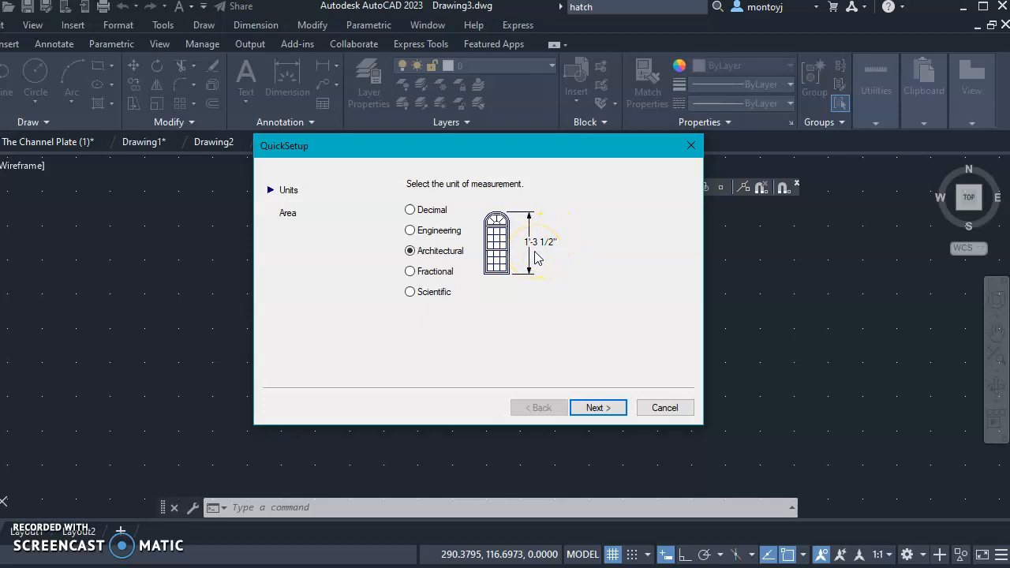
pyautogui.click(610, 409)
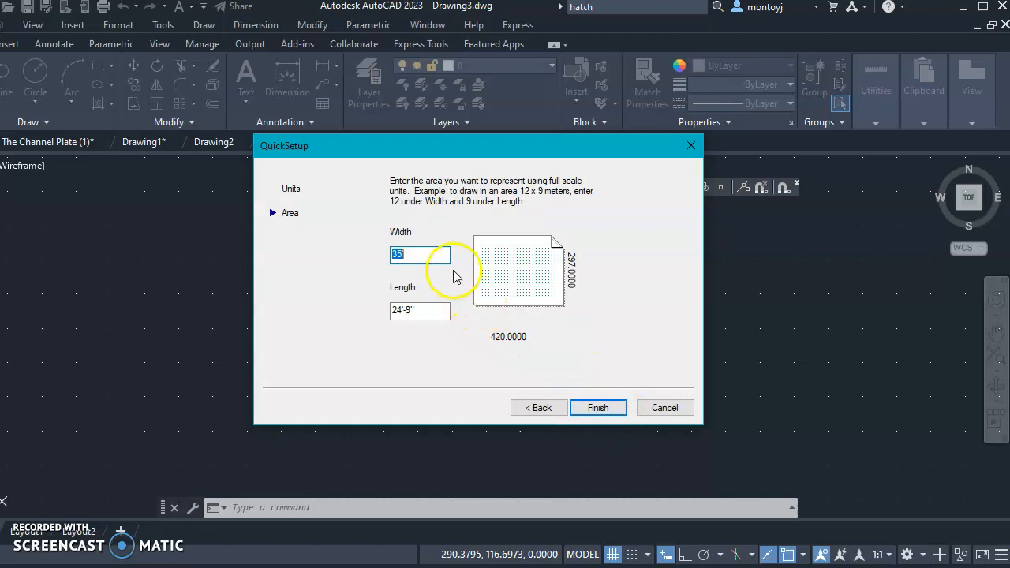
# - Set the drawing area to 60' wide and 40' long, and finish the setup wizard
pyautogui.click(403, 254)
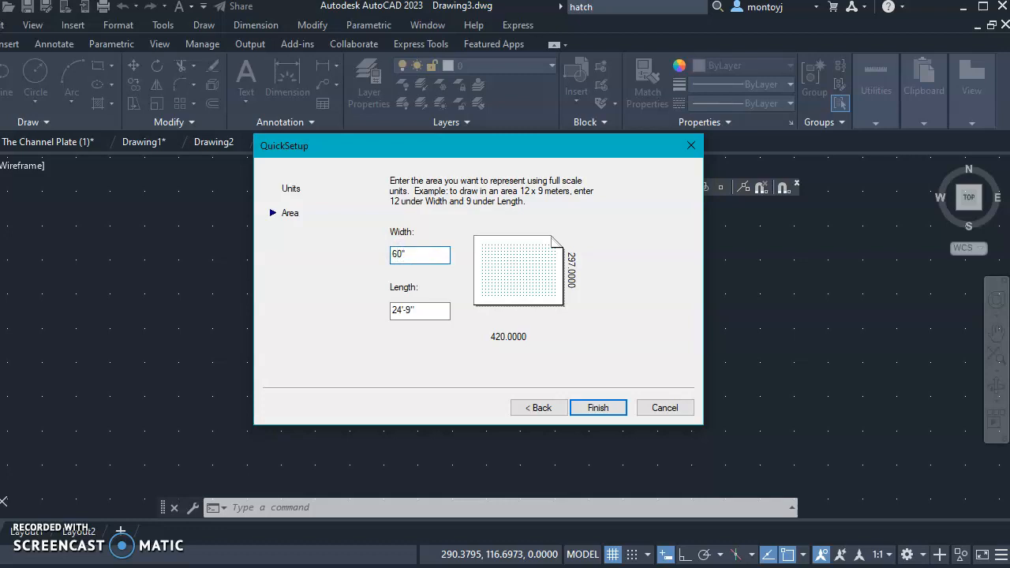
pyautogui.click(417, 310)
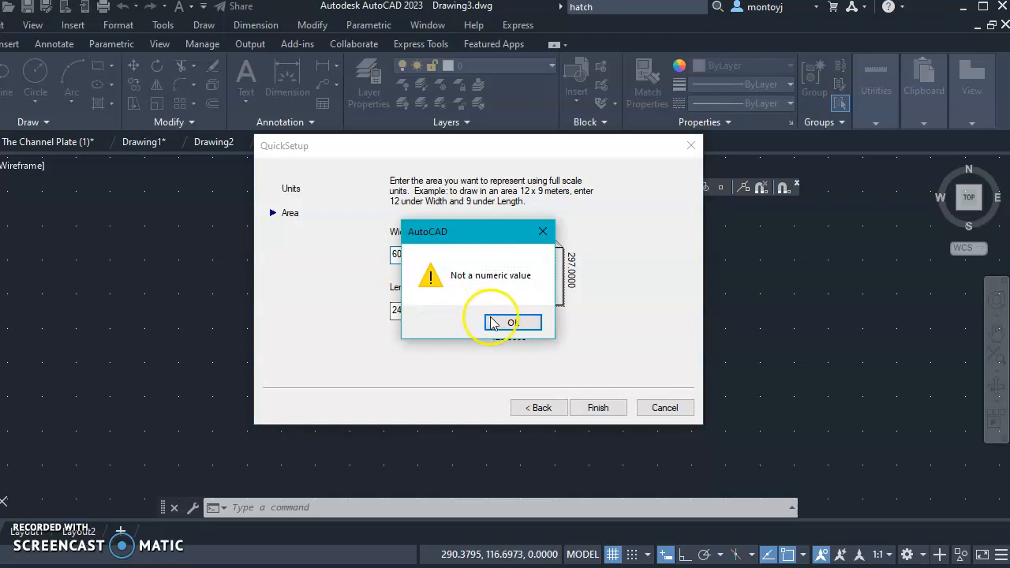
pyautogui.click(512, 323)
pyautogui.click(423, 257)
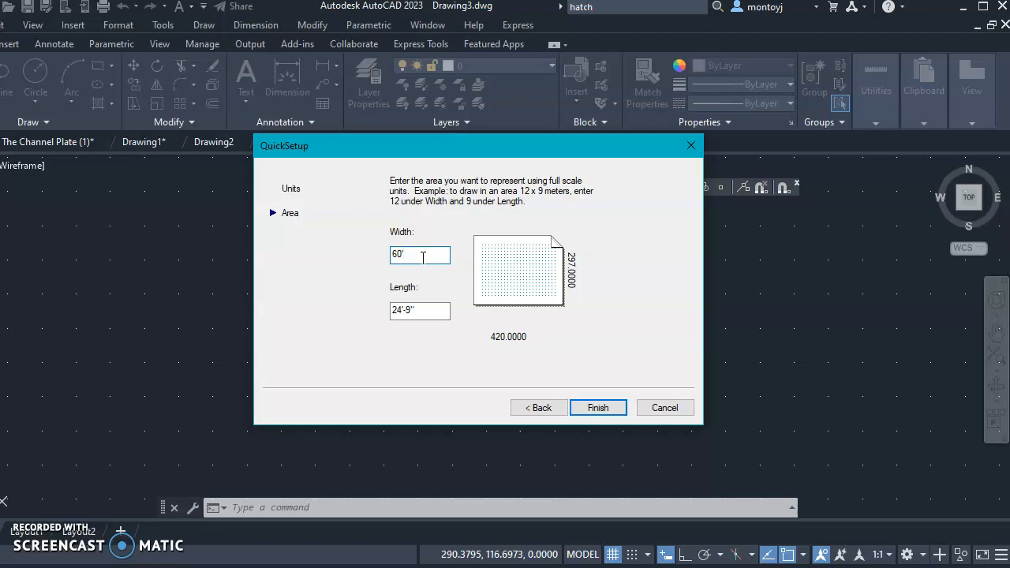
pyautogui.write("'")
pyautogui.click(401, 311)
pyautogui.click(420, 312)
pyautogui.press('BackSpace')
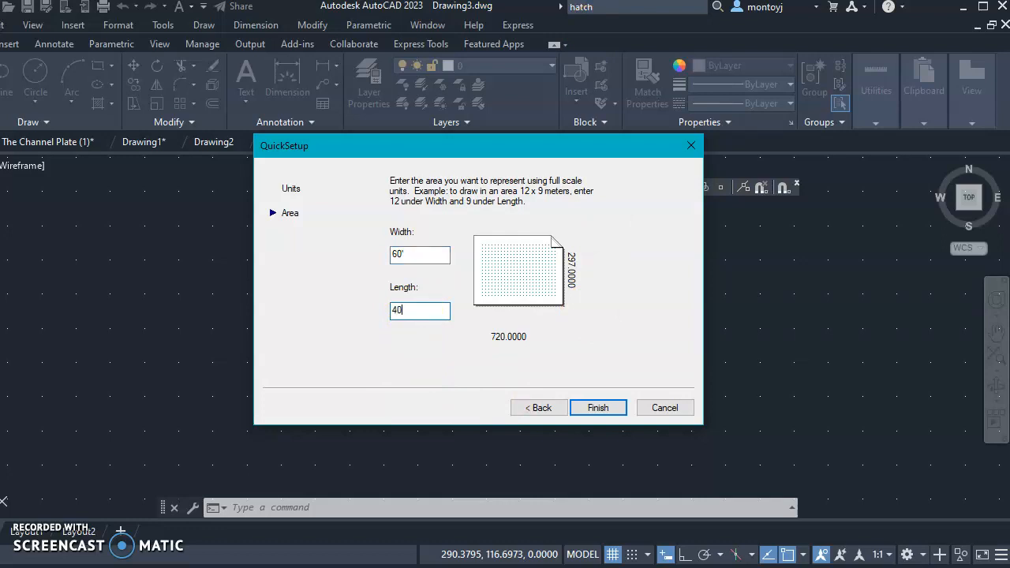
pyautogui.click(658, 339)
pyautogui.write("'")
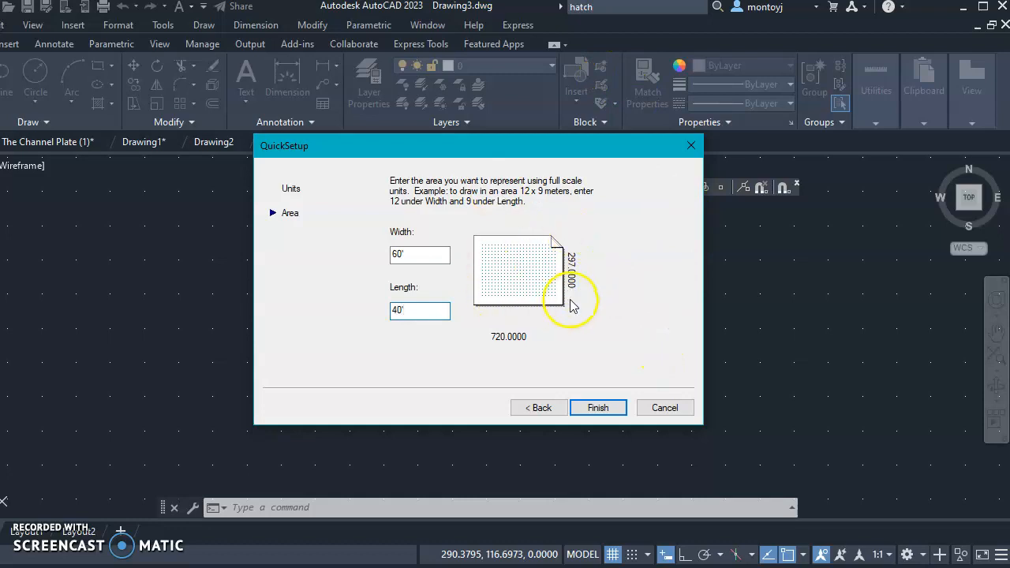
pyautogui.click(598, 407)
pyautogui.click(613, 383)
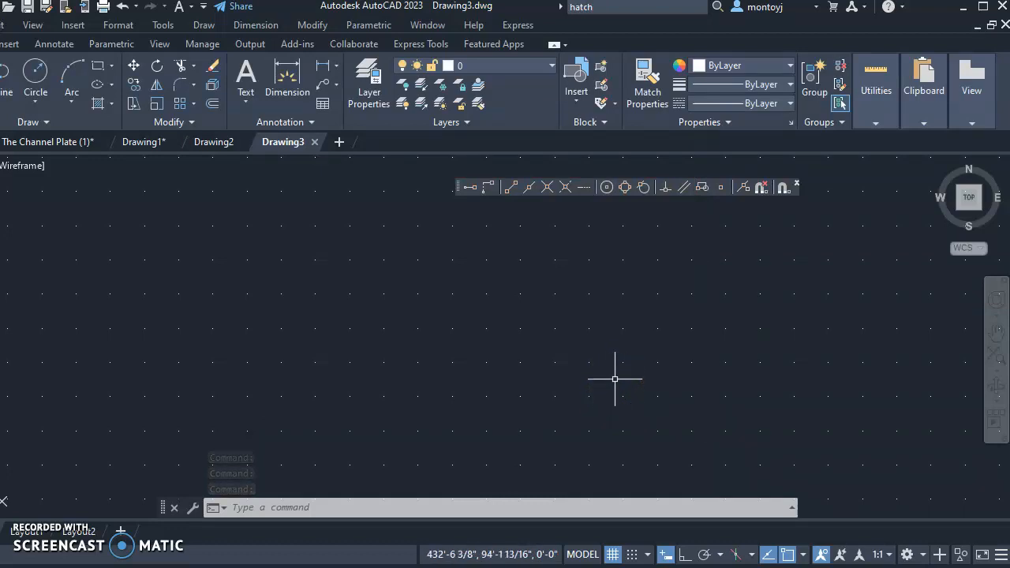
# - Set the X and Y snap spacing to 6" in the drafting settings
pyautogui.click(162, 24)
pyautogui.moveTo(163, 26)
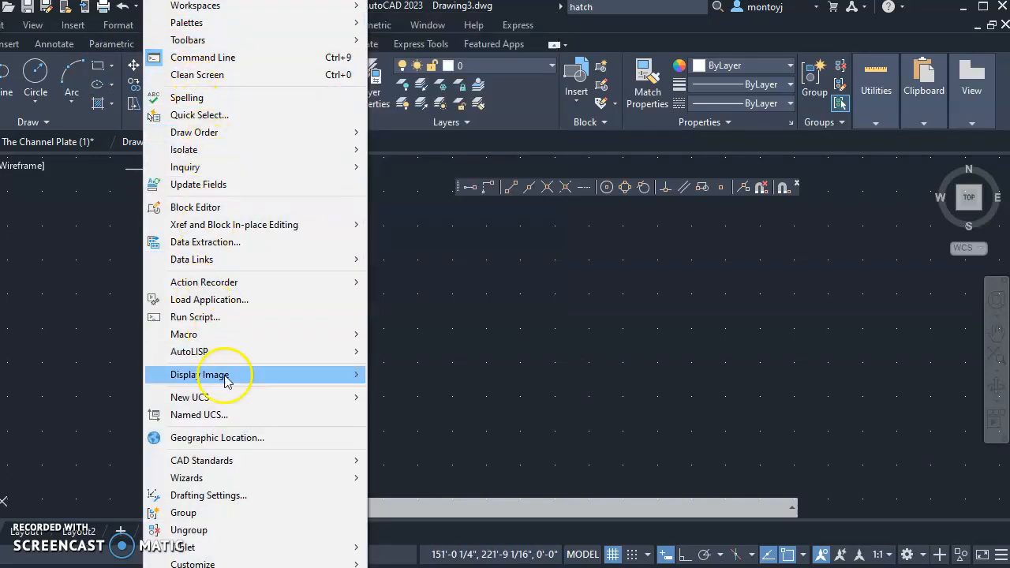
pyautogui.click(204, 497)
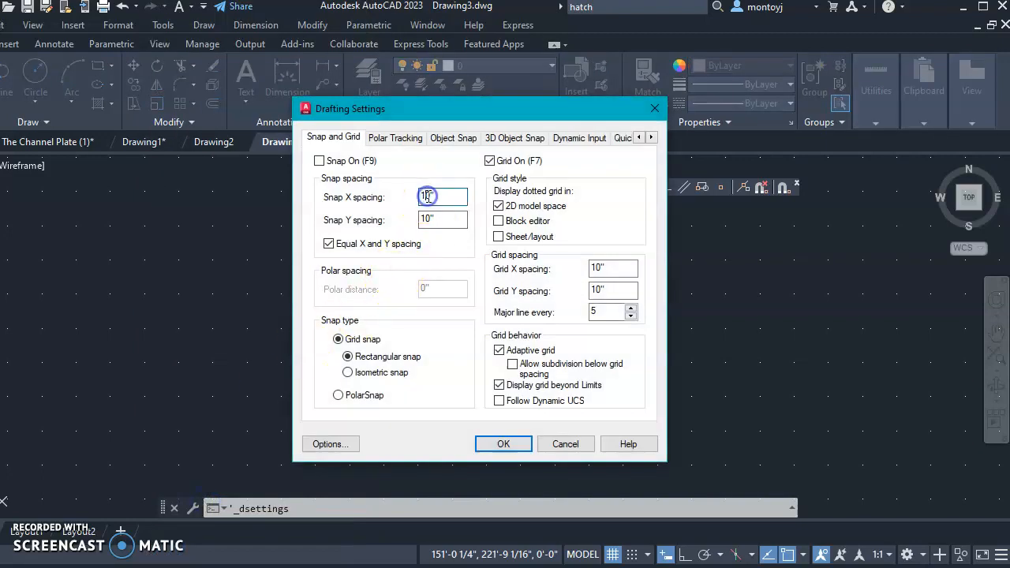
pyautogui.doubleClick(427, 196)
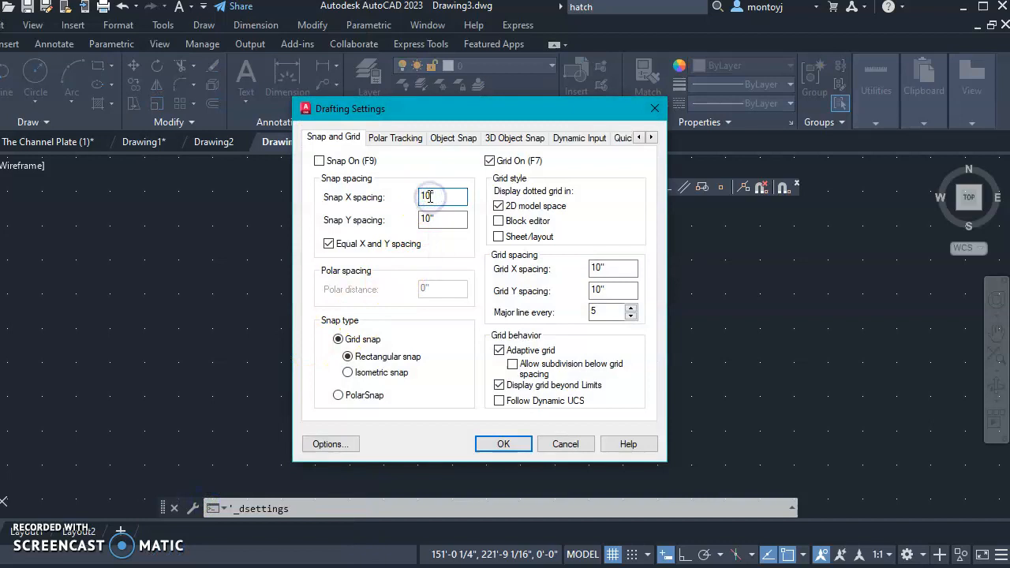
pyautogui.write('1')
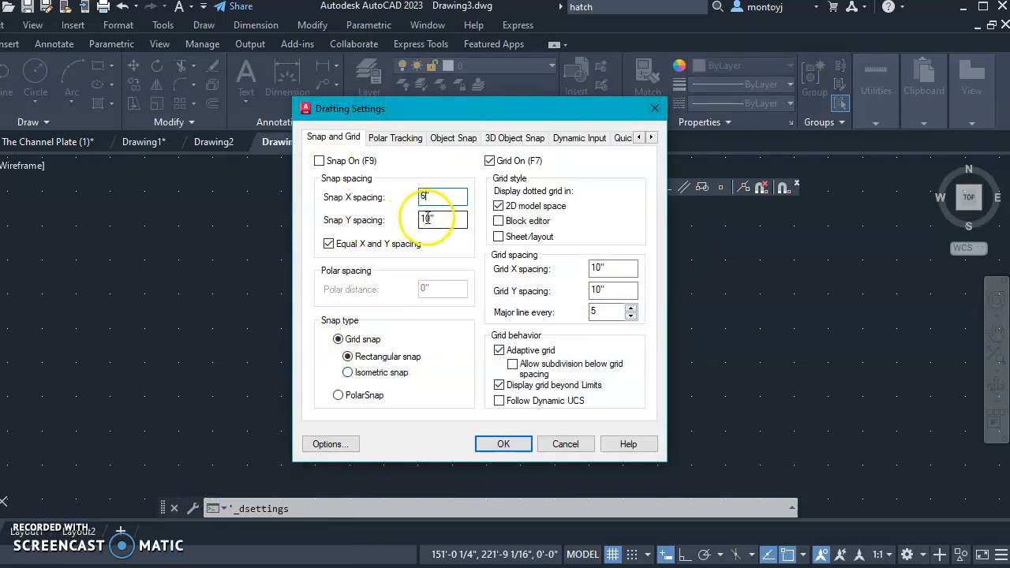
pyautogui.click(430, 220)
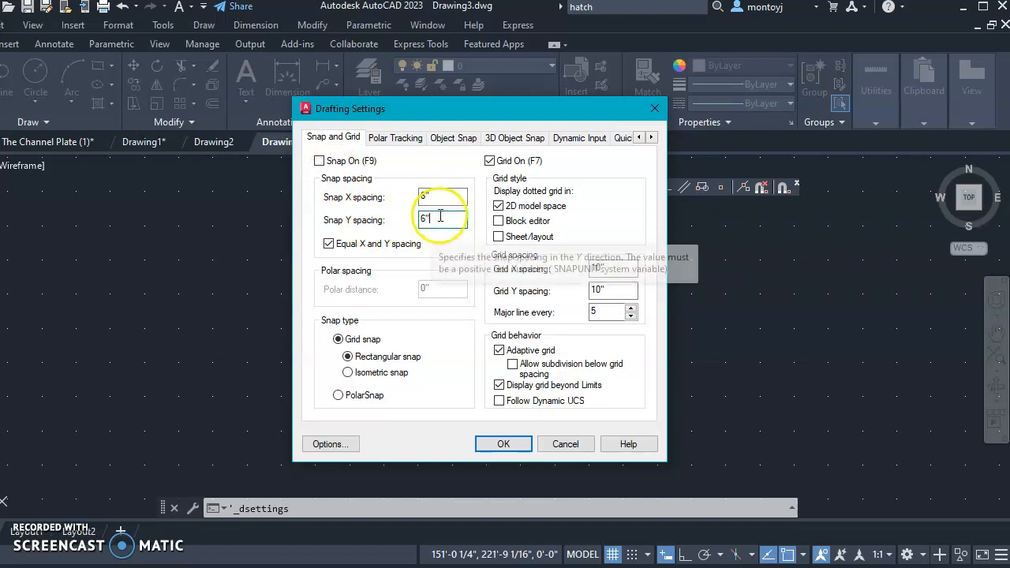
pyautogui.click(438, 219)
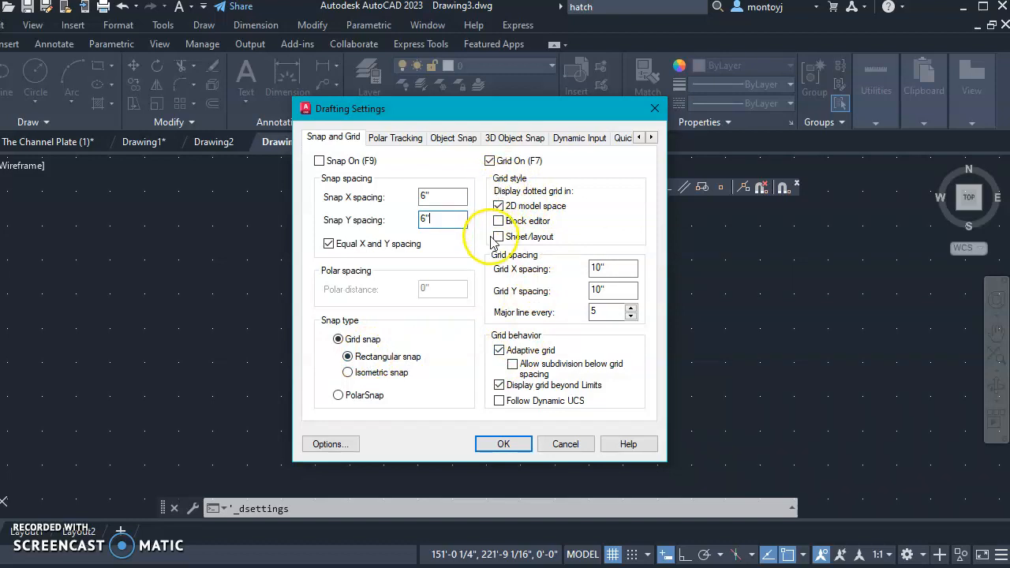
pyautogui.click(509, 447)
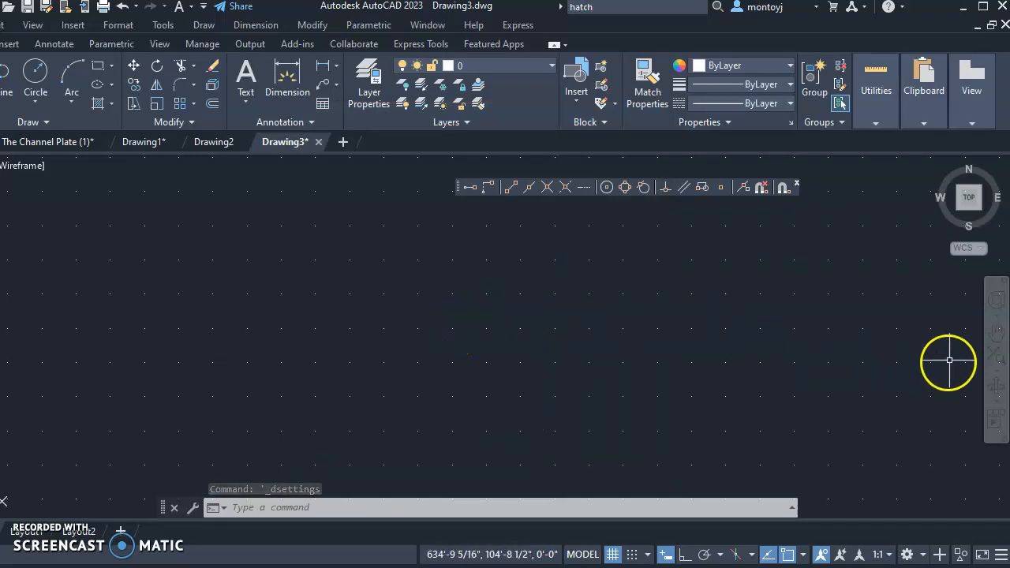
pyautogui.click(997, 356)
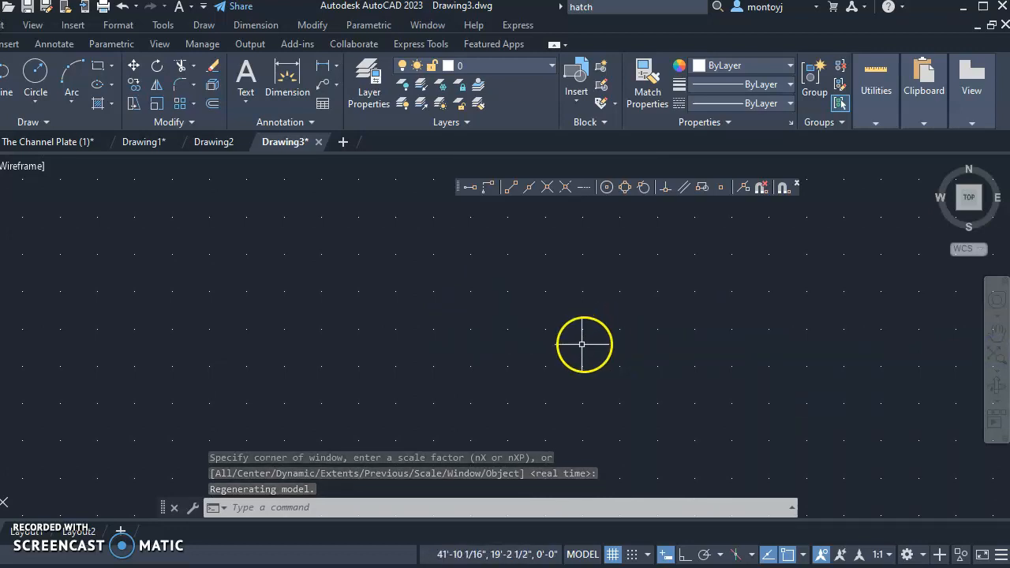
# - Start the Multiline command and enlarge the command line area to read its current justification, scale and style settings
pyautogui.click(206, 30)
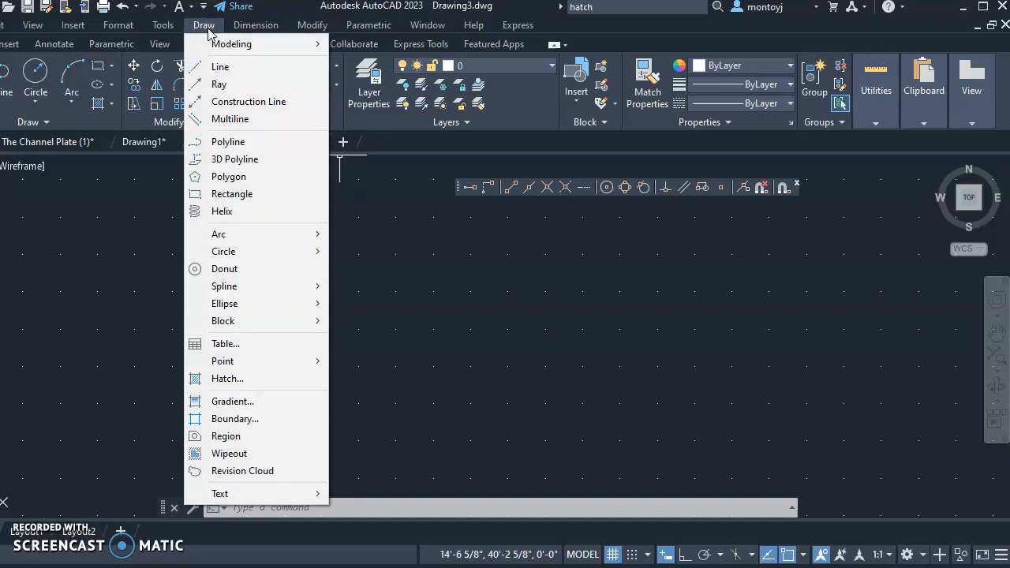
pyautogui.click(219, 120)
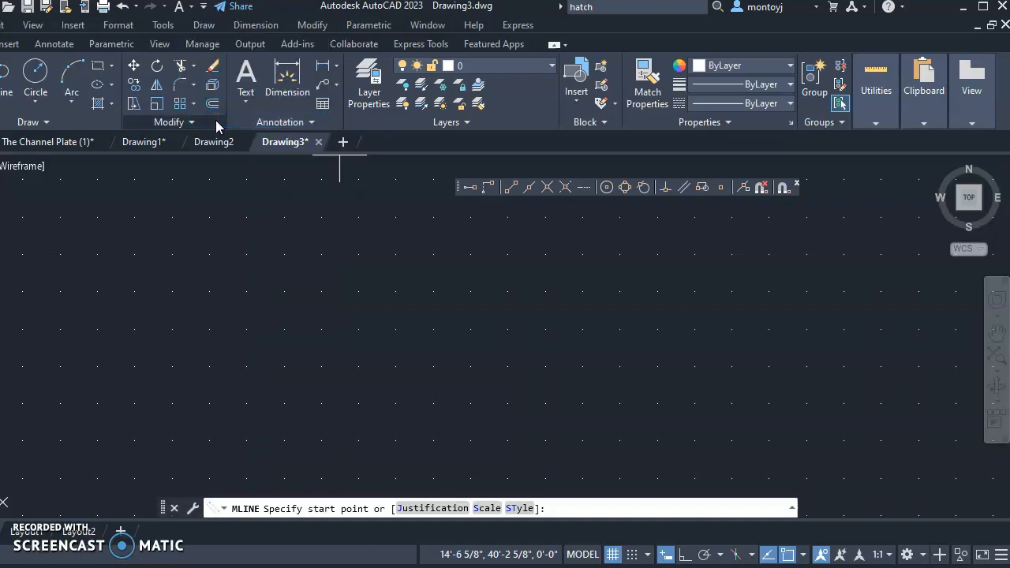
pyautogui.moveTo(270, 499); pyautogui.dragTo(271, 459)
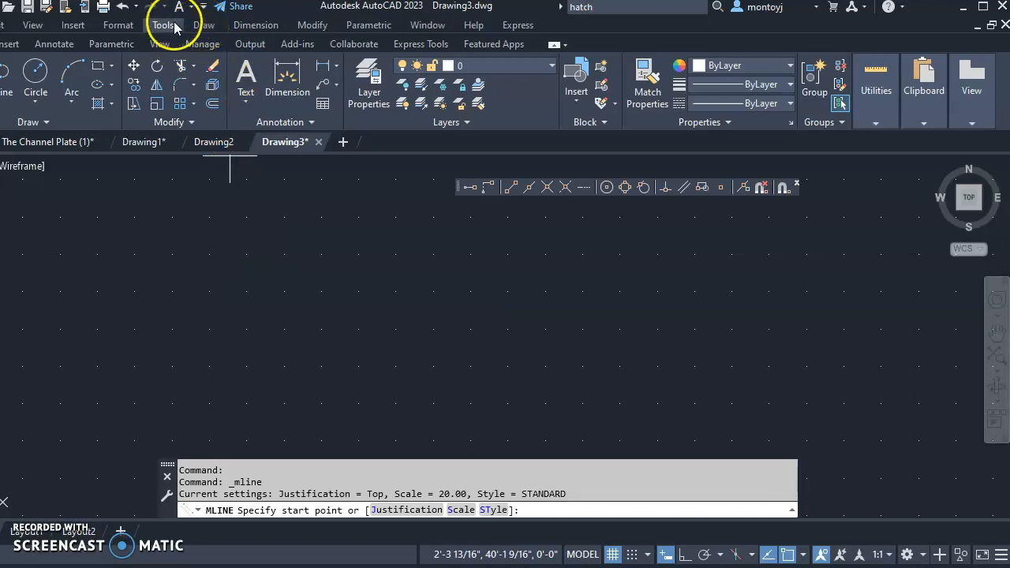
# - Create a new multiline style named Wall, based on STANDARD
pyautogui.click(120, 26)
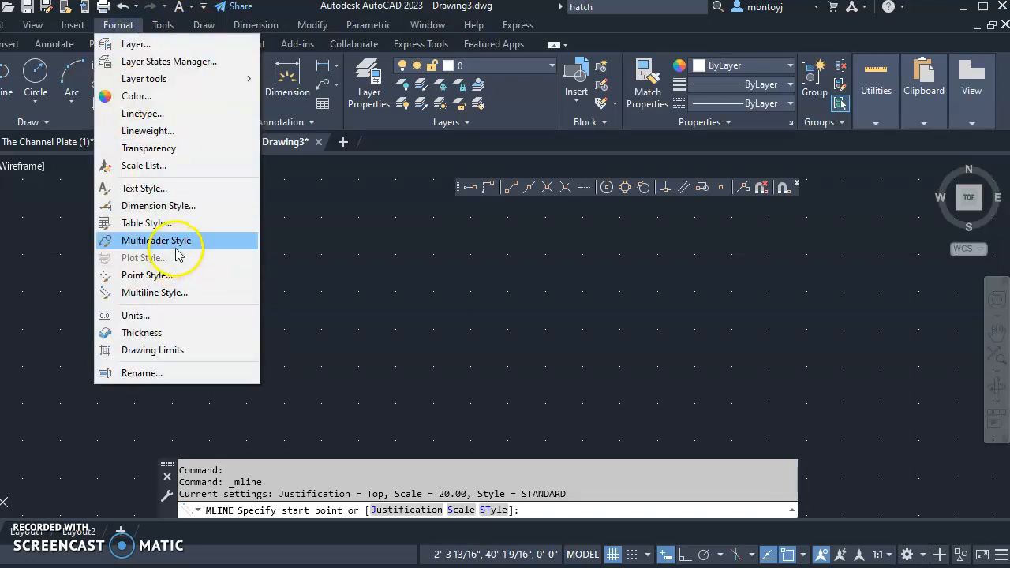
pyautogui.click(164, 296)
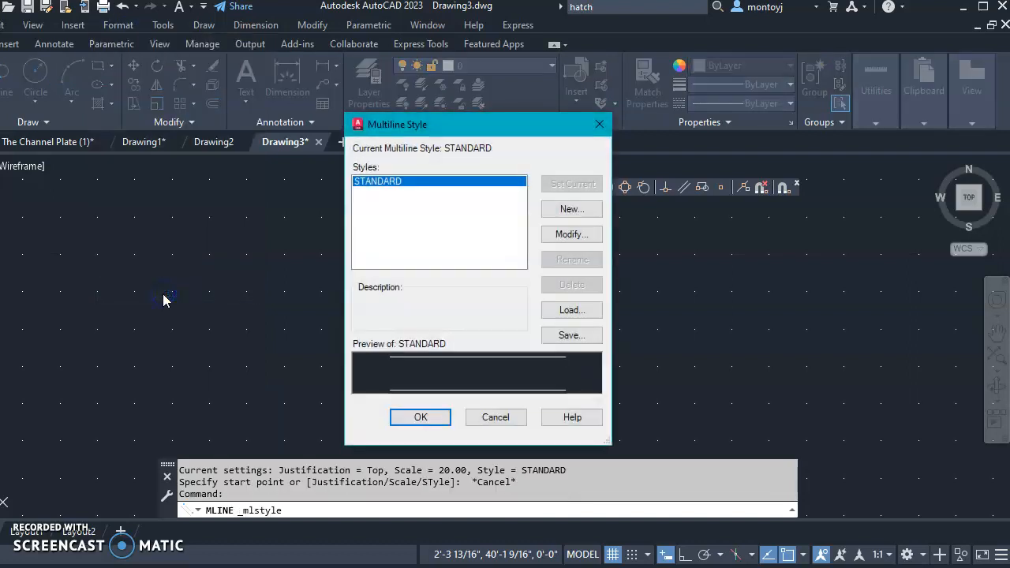
pyautogui.click(592, 215)
pyautogui.click(515, 257)
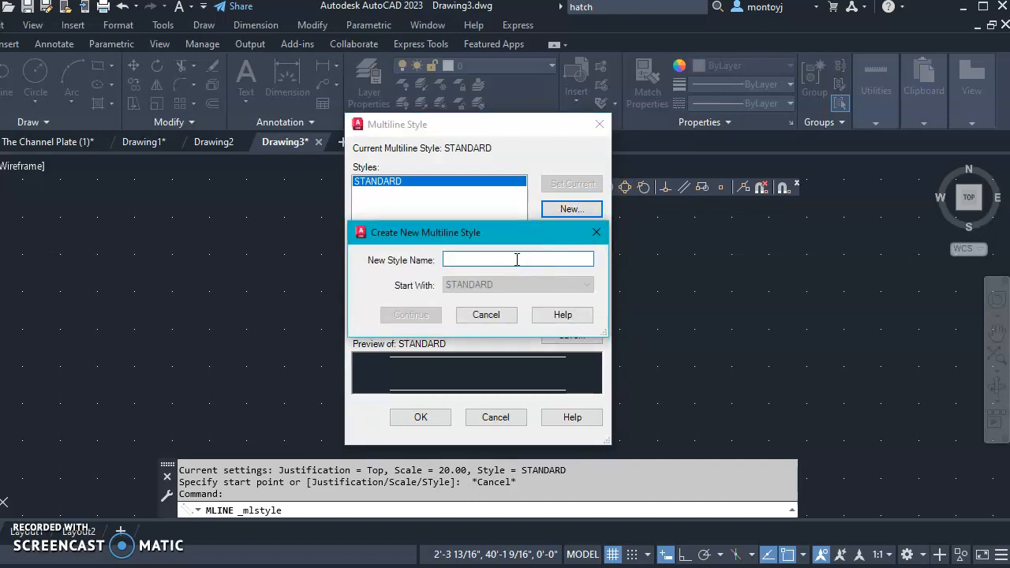
pyautogui.write('Wall')
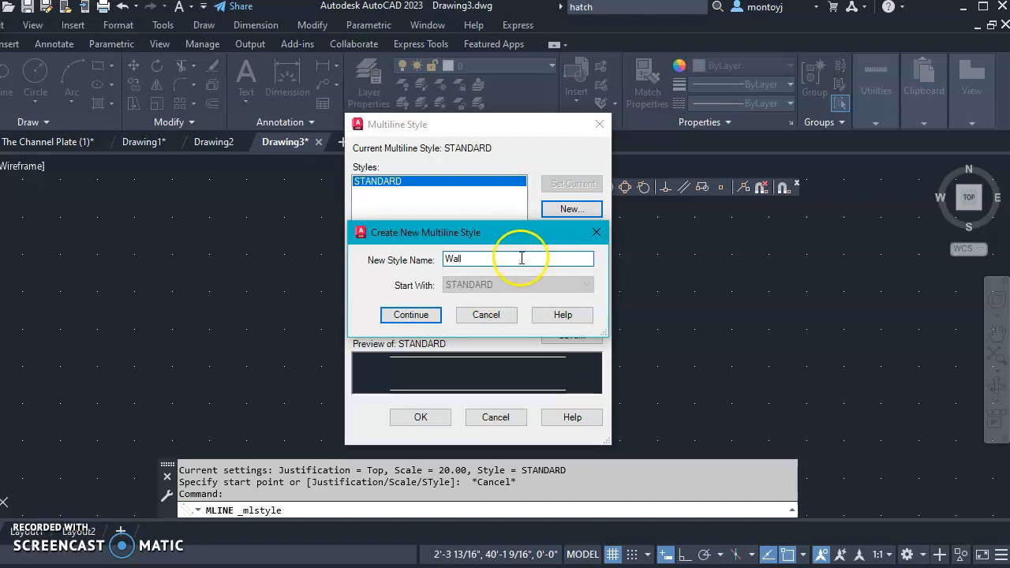
pyautogui.click(410, 314)
# - Give the Wall multiline style the description "5" Wall with line with endcaps"
pyautogui.click(376, 166)
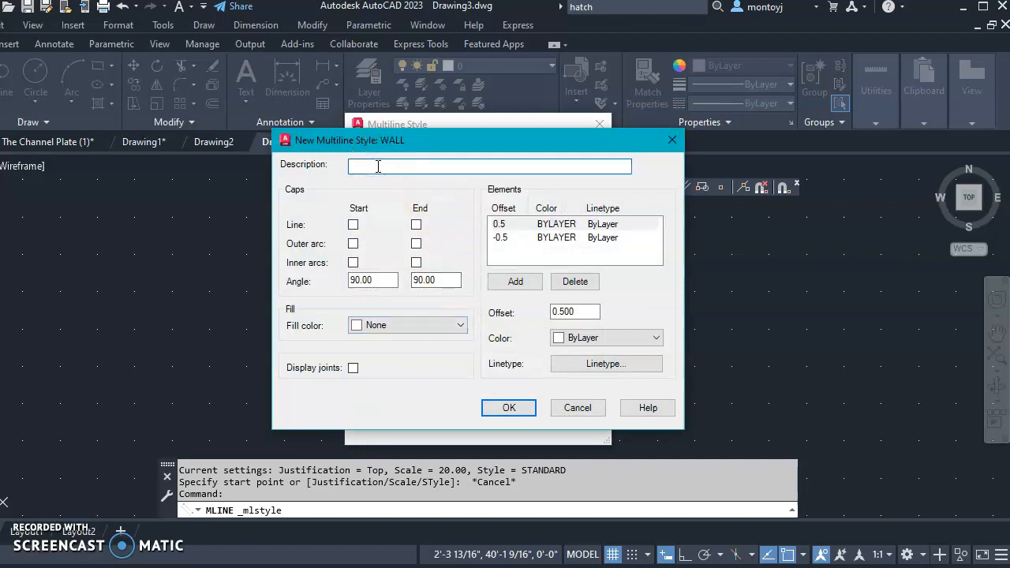
pyautogui.write('%')
pyautogui.press('BackSpace')
pyautogui.write('Wall with ')
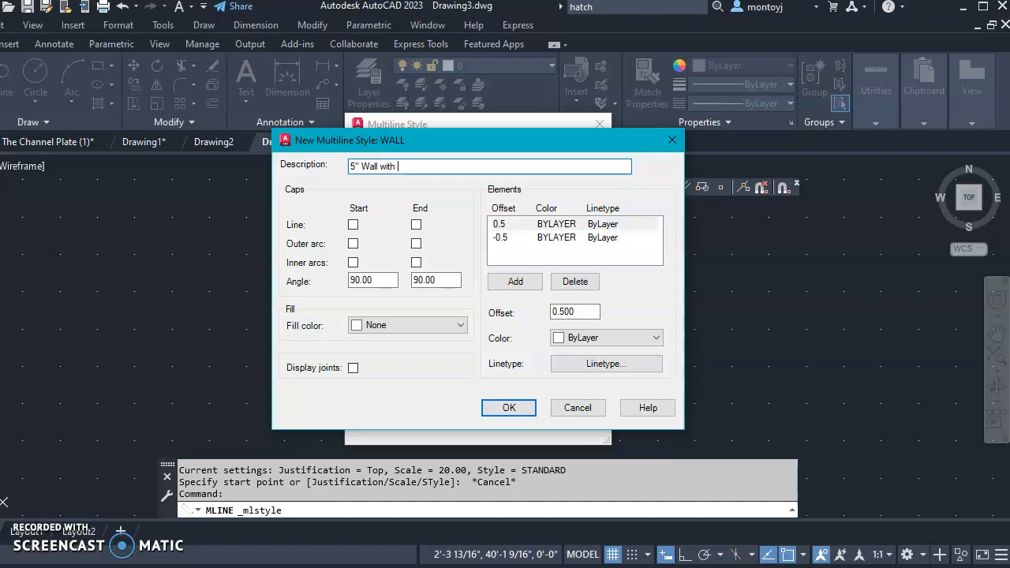
pyautogui.write('line with endcaps')
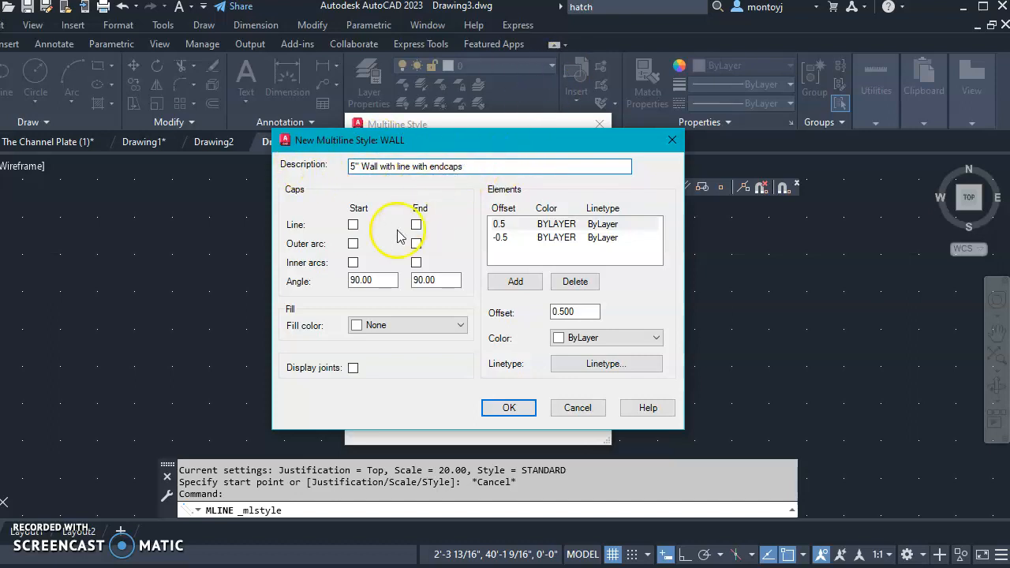
# - Enable line caps at the start and end of the Wall style and set its fill color to Red
pyautogui.click(354, 225)
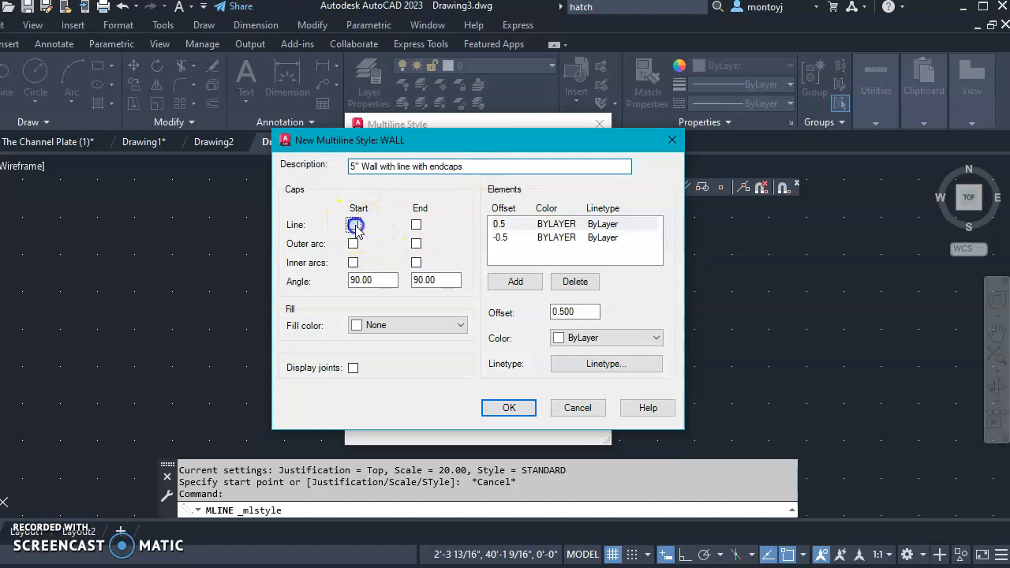
pyautogui.click(417, 227)
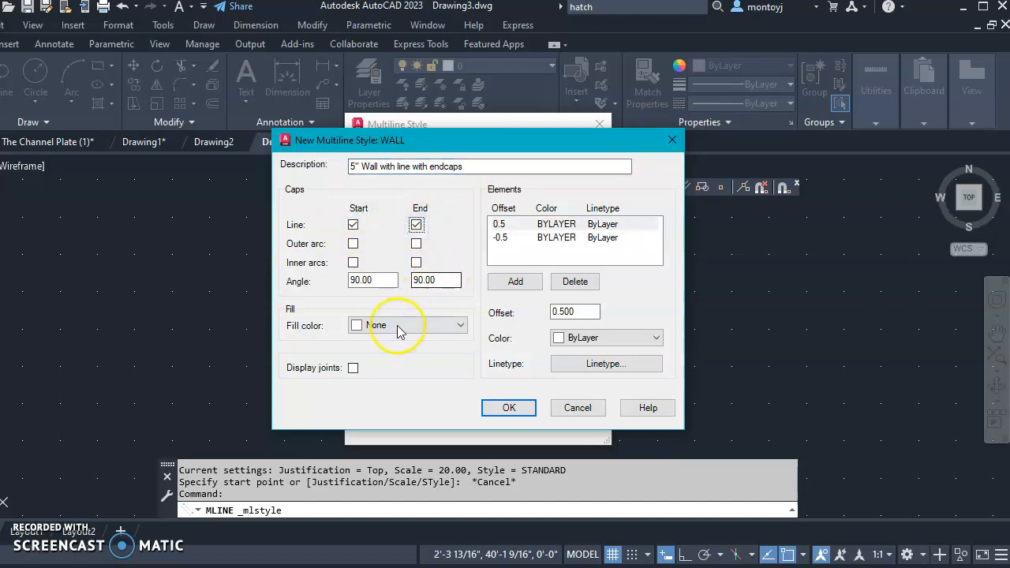
pyautogui.click(355, 328)
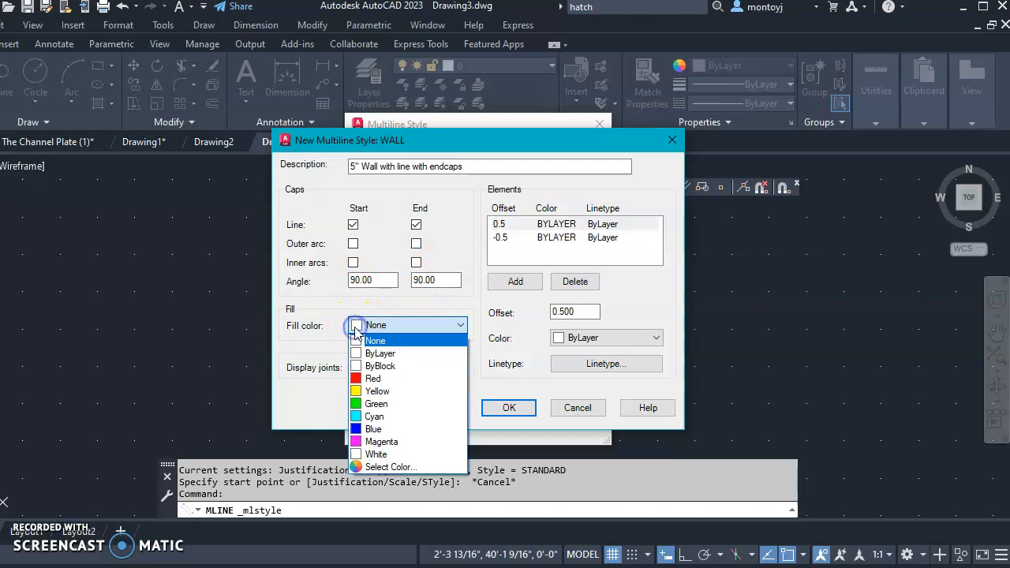
pyautogui.click(359, 381)
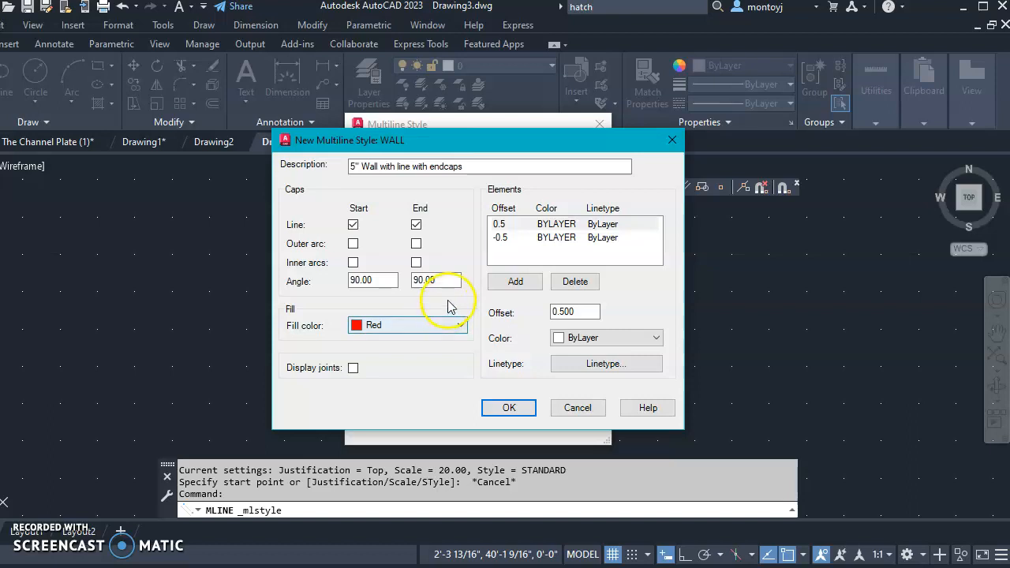
# - Set the offset of the Wall style's upper element to 2.5
pyautogui.click(511, 225)
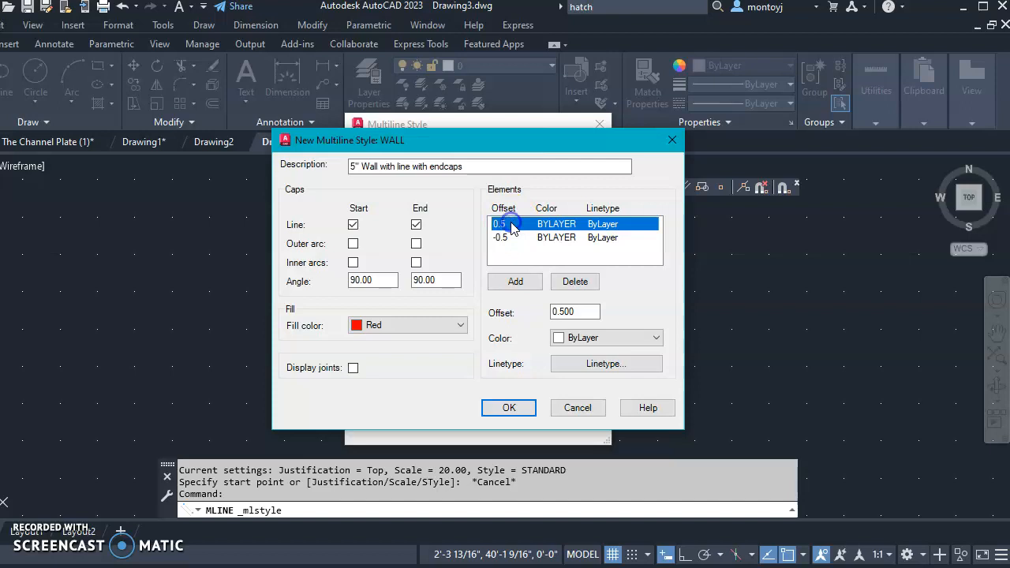
pyautogui.click(513, 237)
pyautogui.click(512, 226)
pyautogui.click(577, 311)
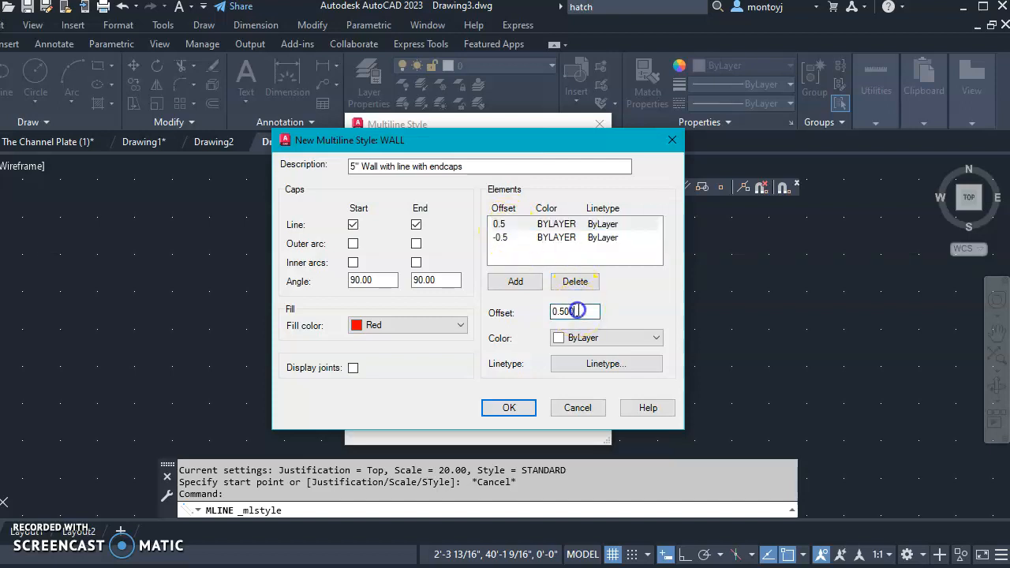
pyautogui.press('BackSpace')
pyautogui.click(630, 302)
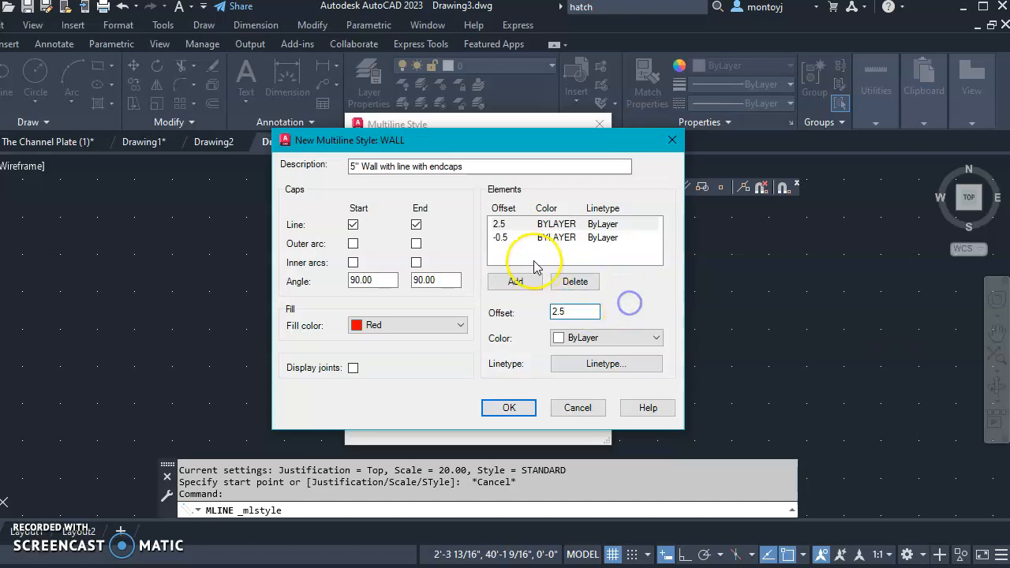
# - Set the offset of the Wall style's lower element to -2.5
pyautogui.click(517, 238)
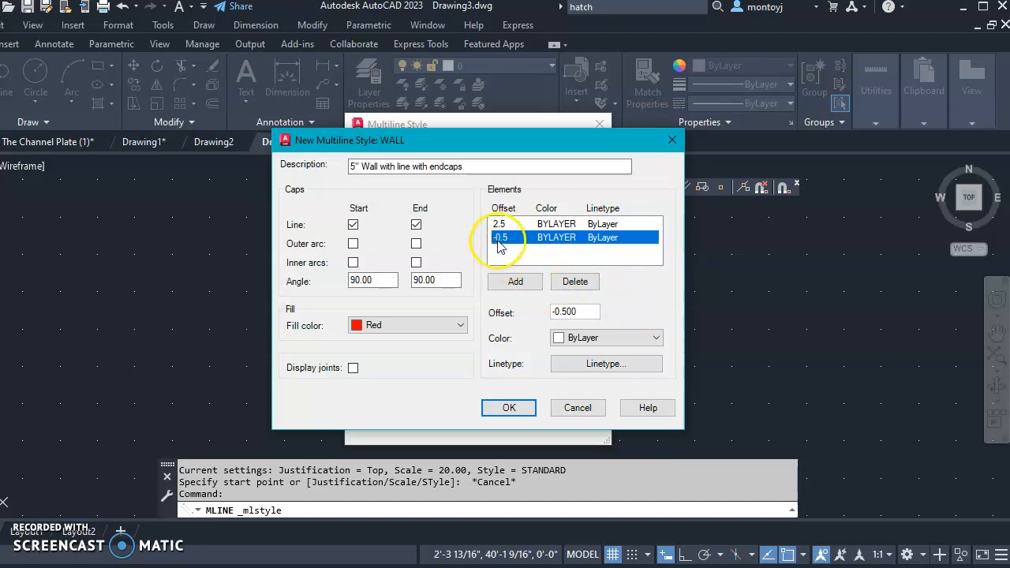
pyautogui.click(558, 312)
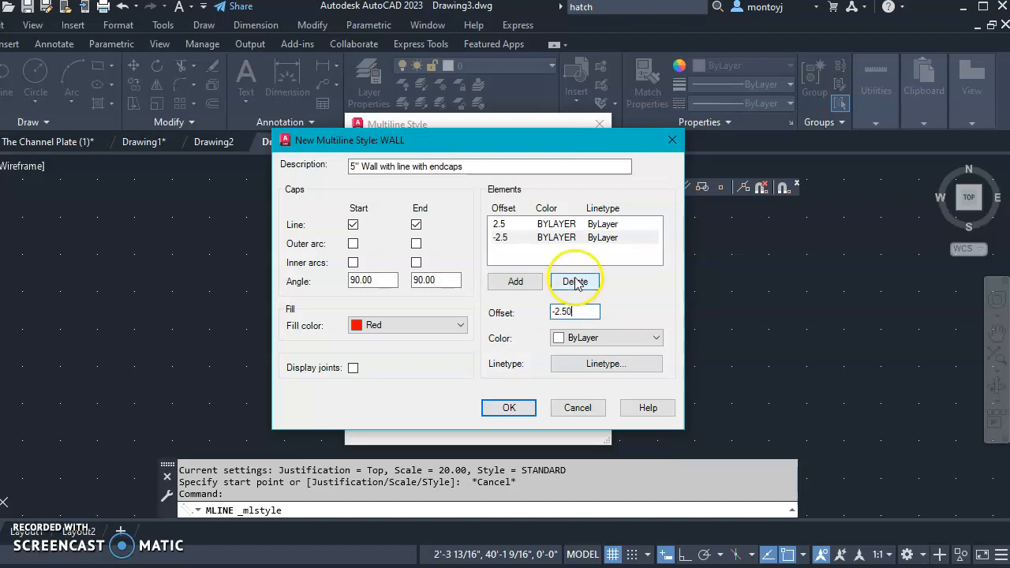
pyautogui.click(589, 253)
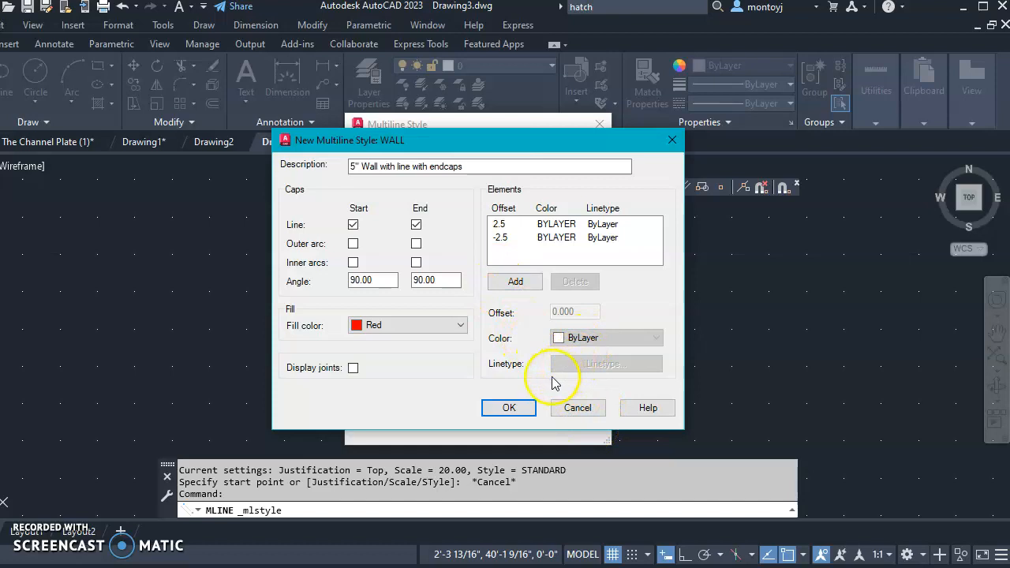
# - Save the Wall multiline style and make it the current multiline style
pyautogui.click(509, 408)
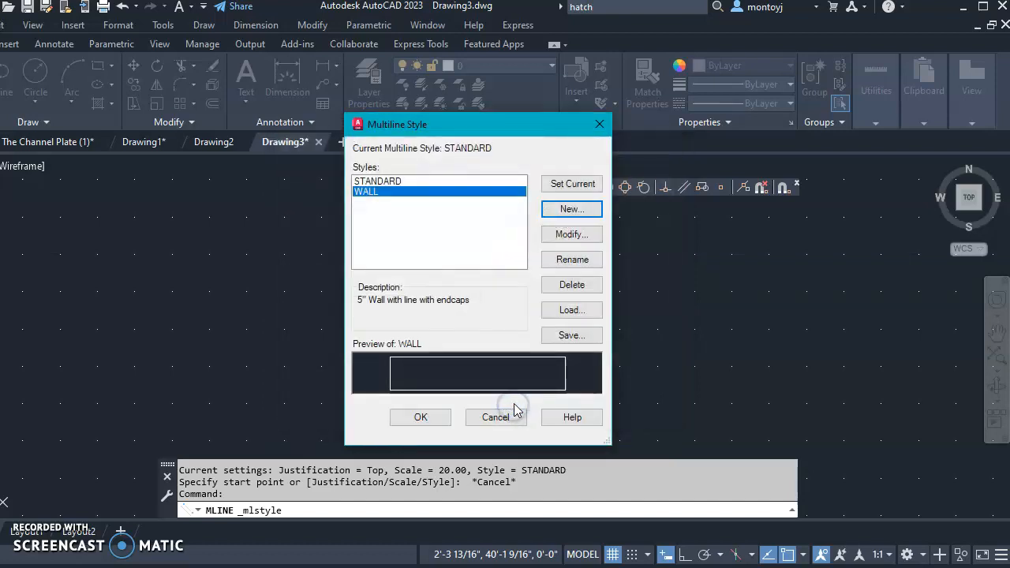
pyautogui.click(571, 194)
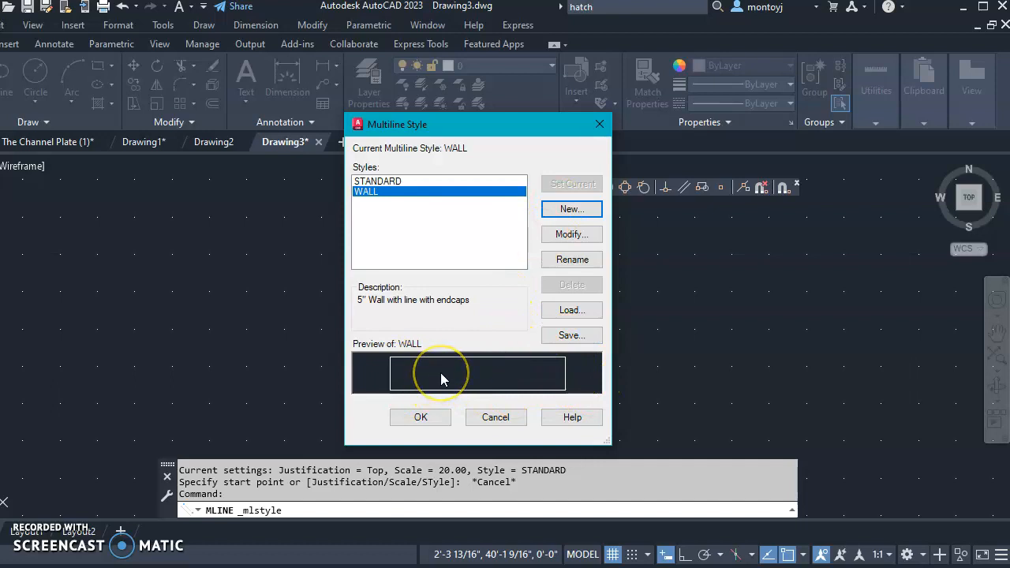
pyautogui.click(421, 417)
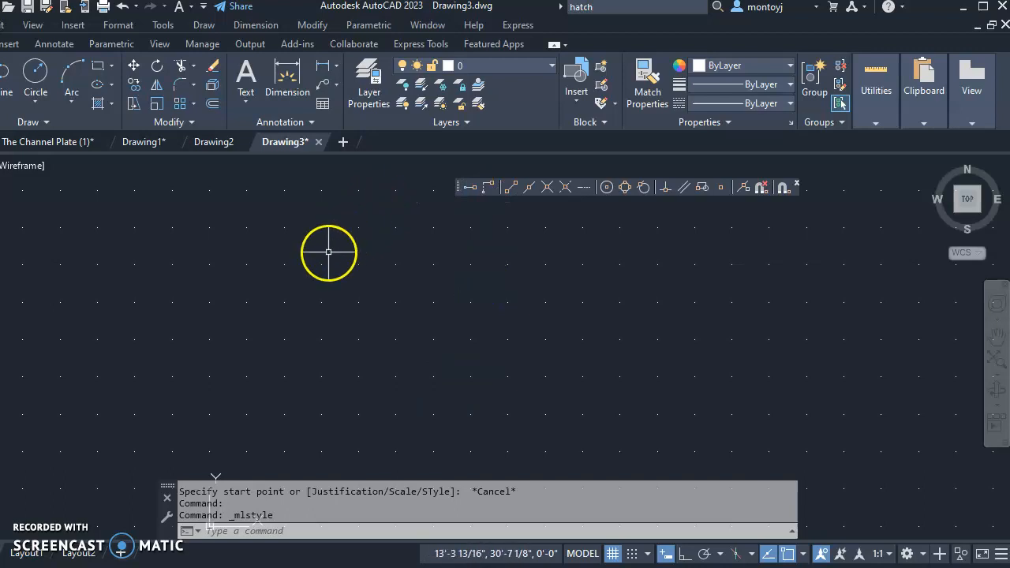
# - Hide the Object Snap toolbar
pyautogui.click(162, 26)
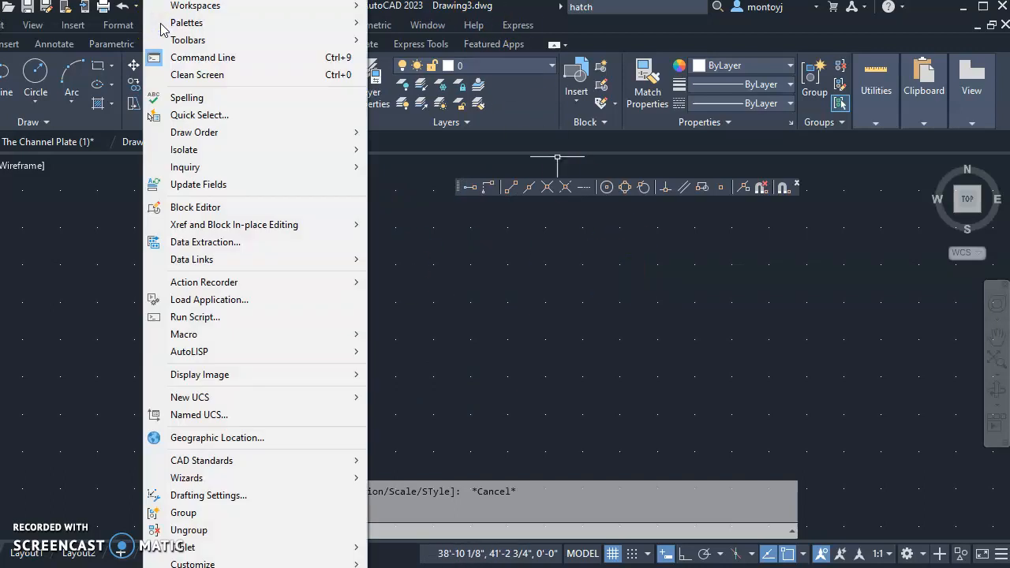
pyautogui.moveTo(188, 40)
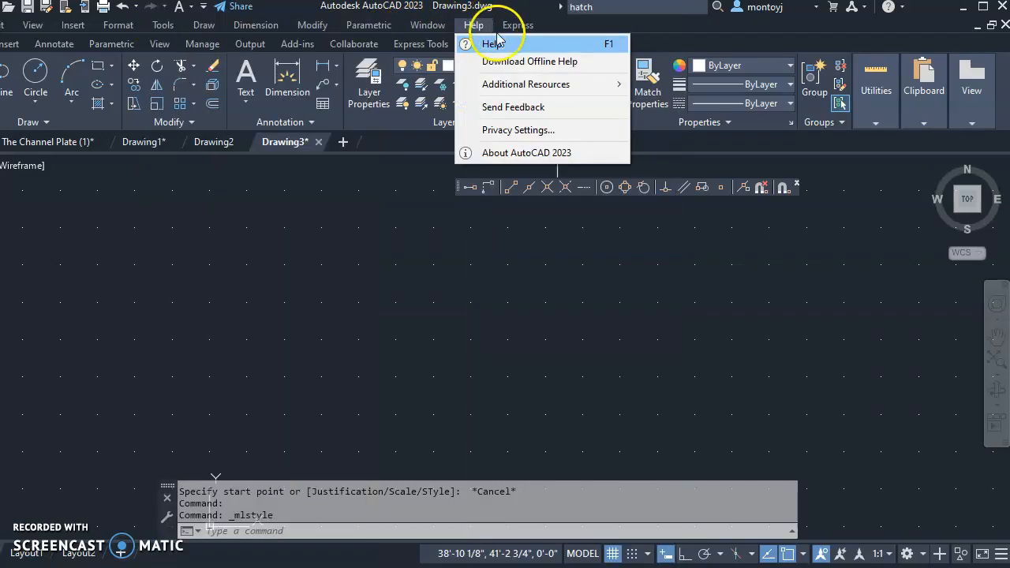
pyautogui.click(474, 25)
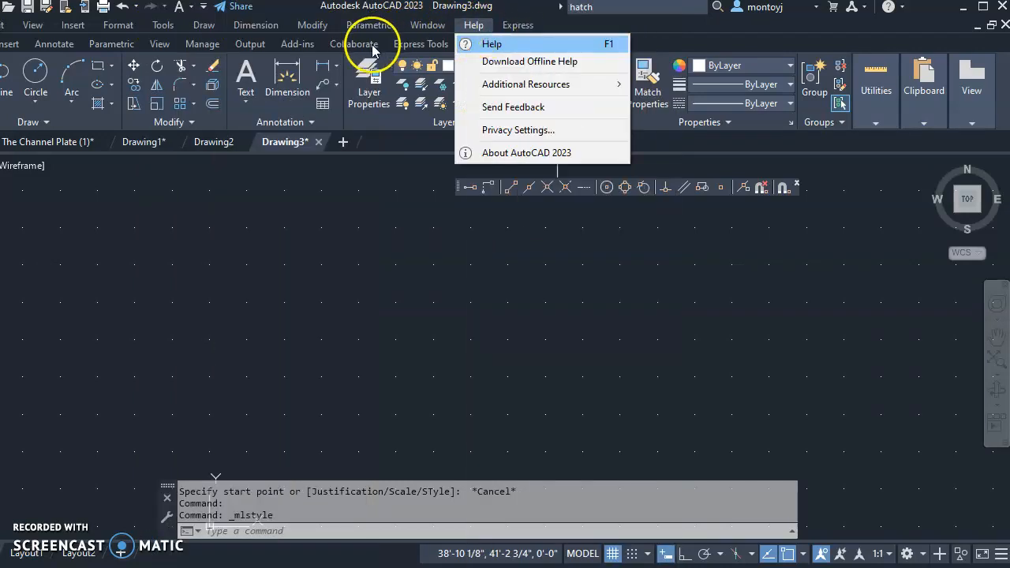
pyautogui.moveTo(182, 40)
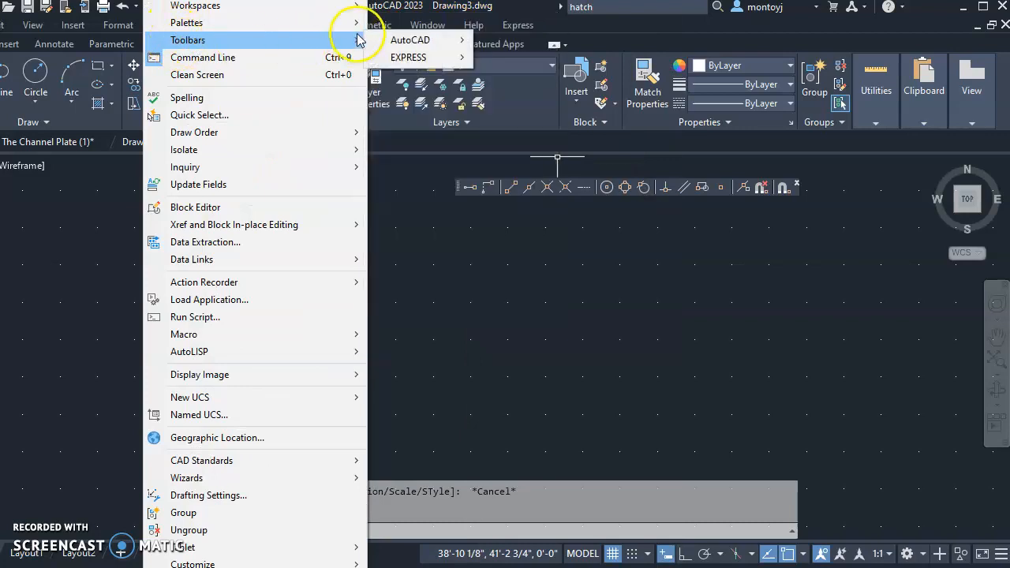
pyautogui.moveTo(419, 38)
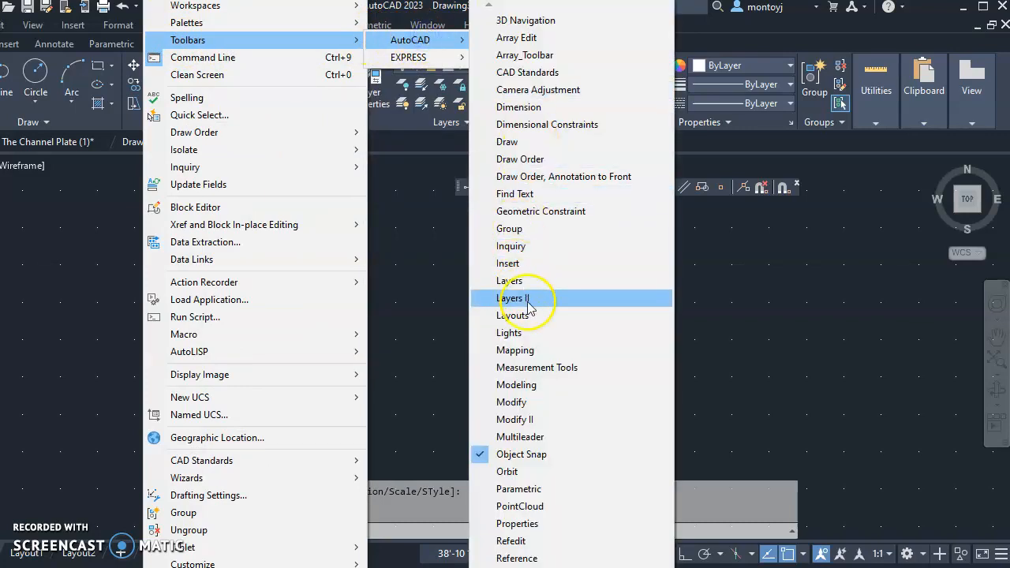
pyautogui.click(484, 456)
# - Show the Object Snap toolbar again
pyautogui.click(162, 26)
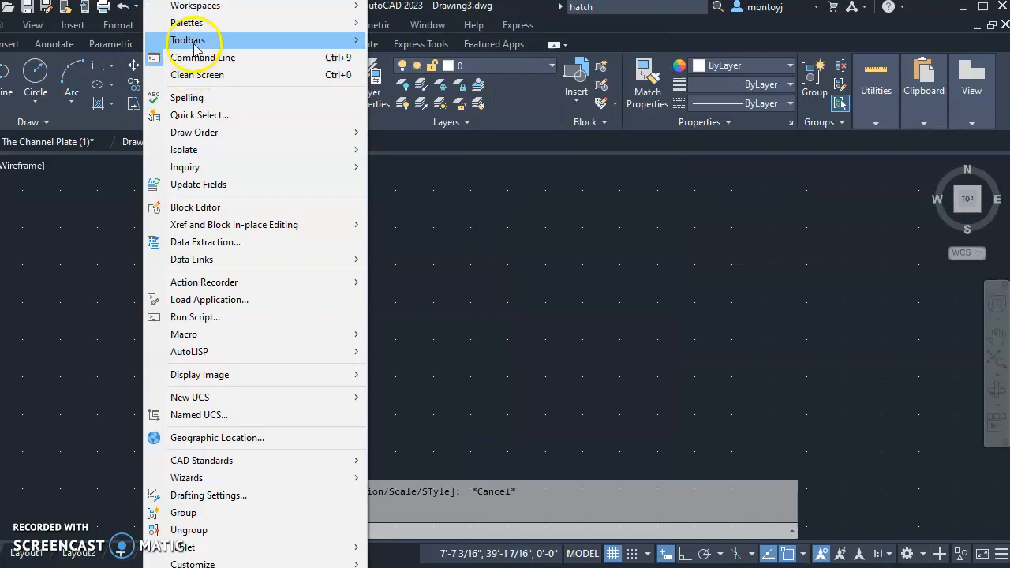
pyautogui.moveTo(327, 38)
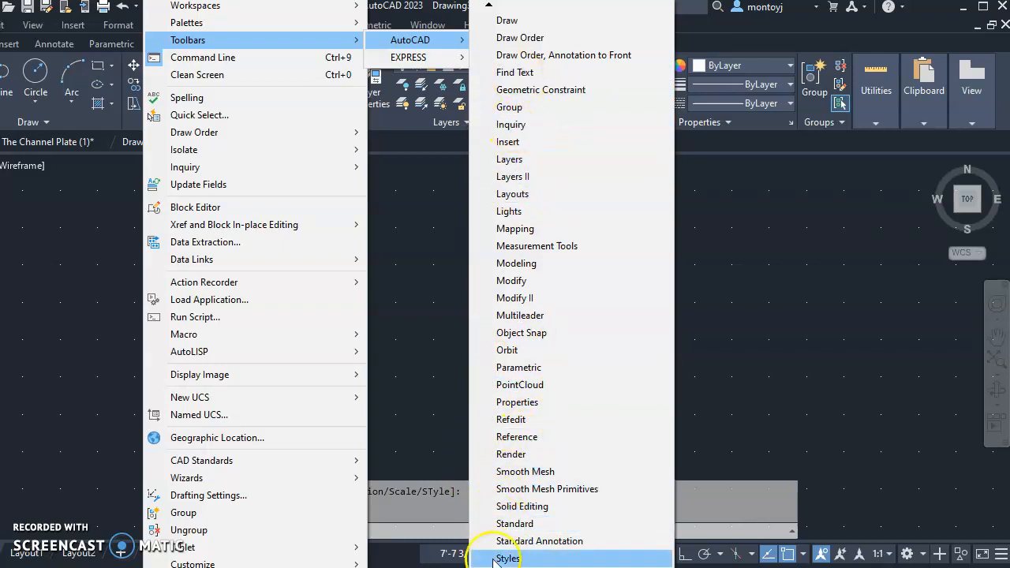
pyautogui.click(490, 332)
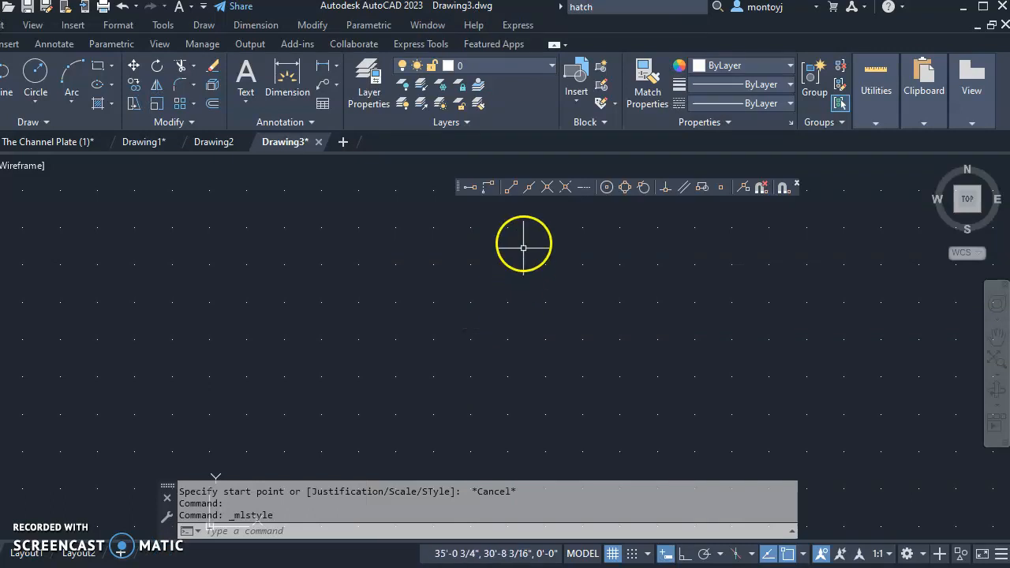
# - Turn on Ortho mode and Snap mode for the drawing
pyautogui.click(487, 189)
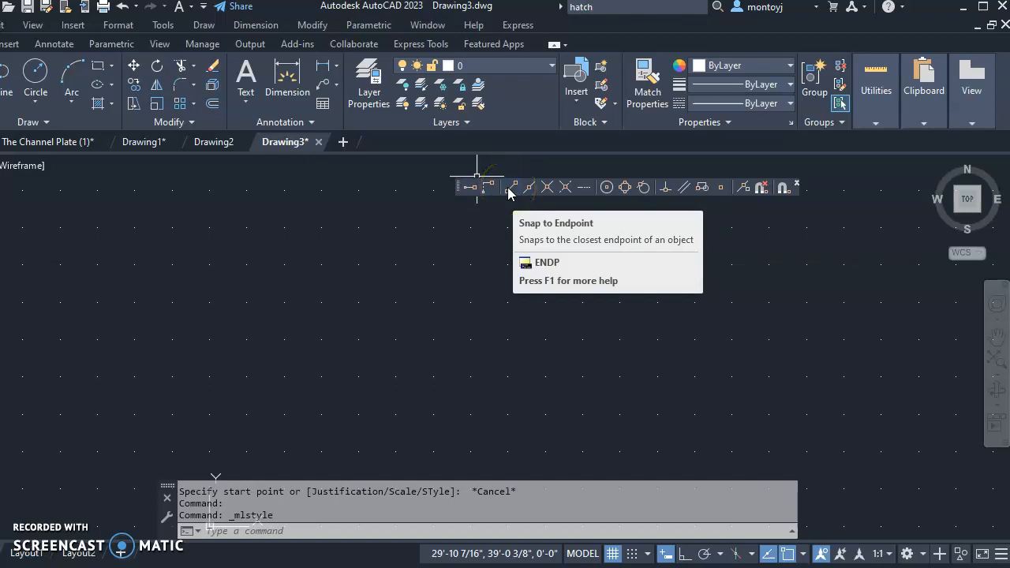
pyautogui.click(684, 555)
pyautogui.click(628, 555)
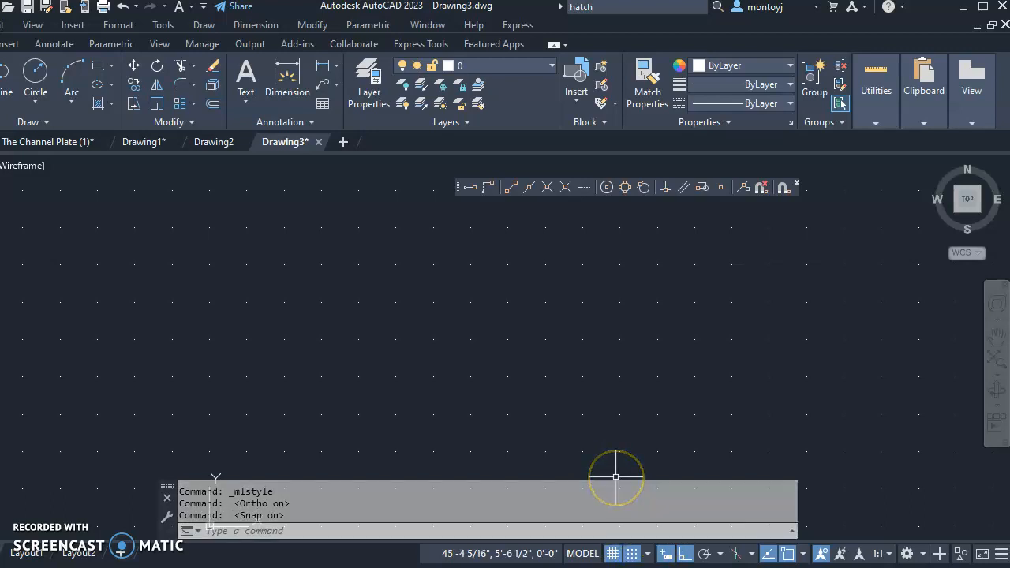
# - Try to draw a horizontal multiline in the Wall style with the current justification and scale settings
pyautogui.scroll(-2, 461, 394)
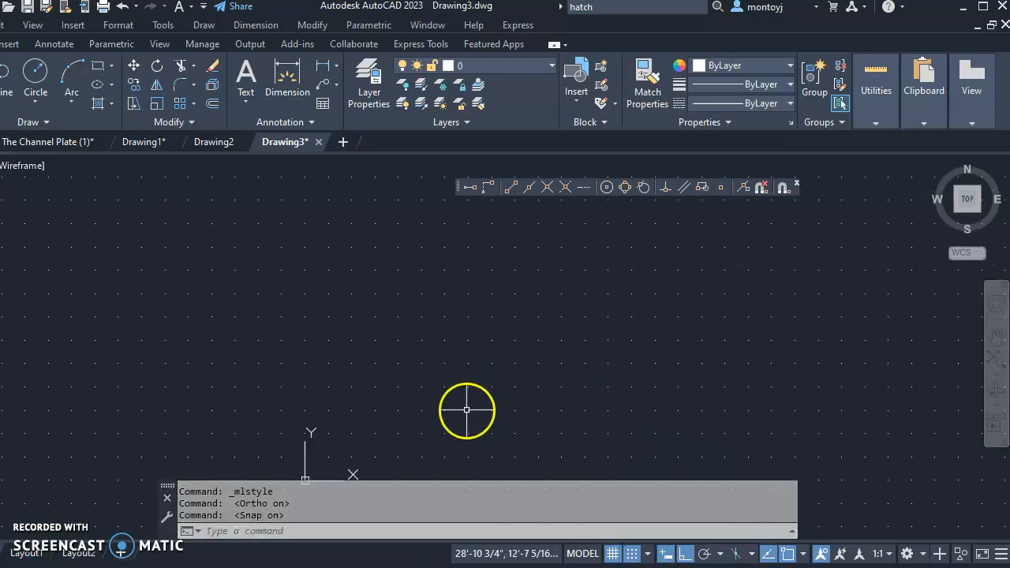
pyautogui.scroll(-2, 466, 410)
pyautogui.moveTo(561, 397)
pyautogui.mouseDown(button='middle')
pyautogui.moveTo(401, 424)
pyautogui.moveTo(367, 382)
pyautogui.mouseUp(button='middle')
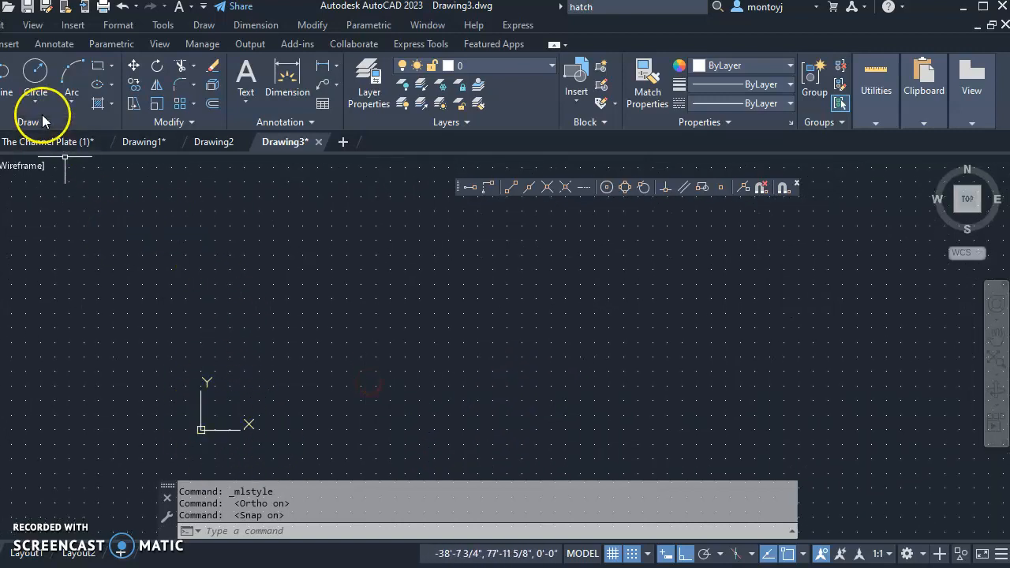
pyautogui.click(203, 26)
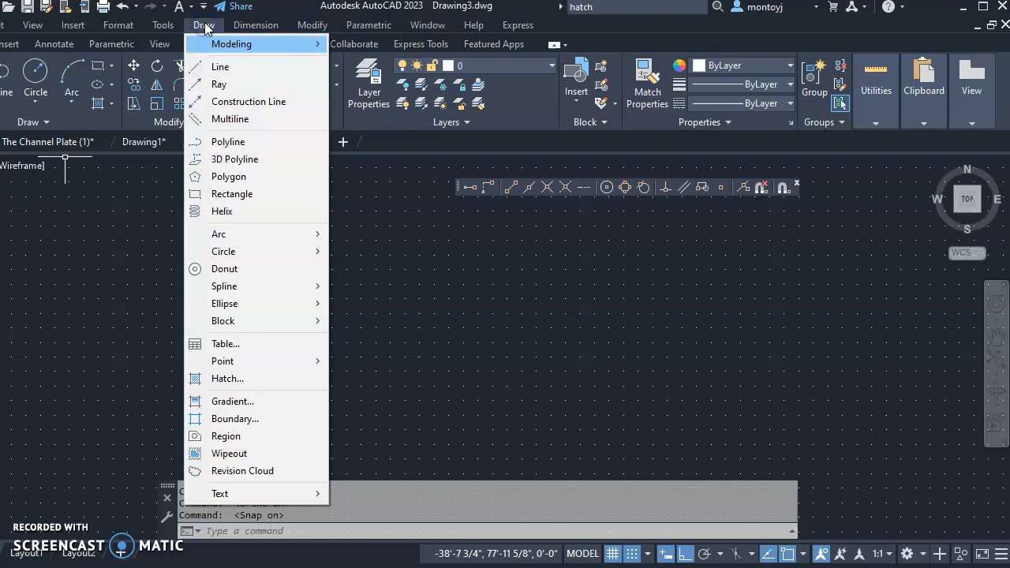
pyautogui.click(230, 119)
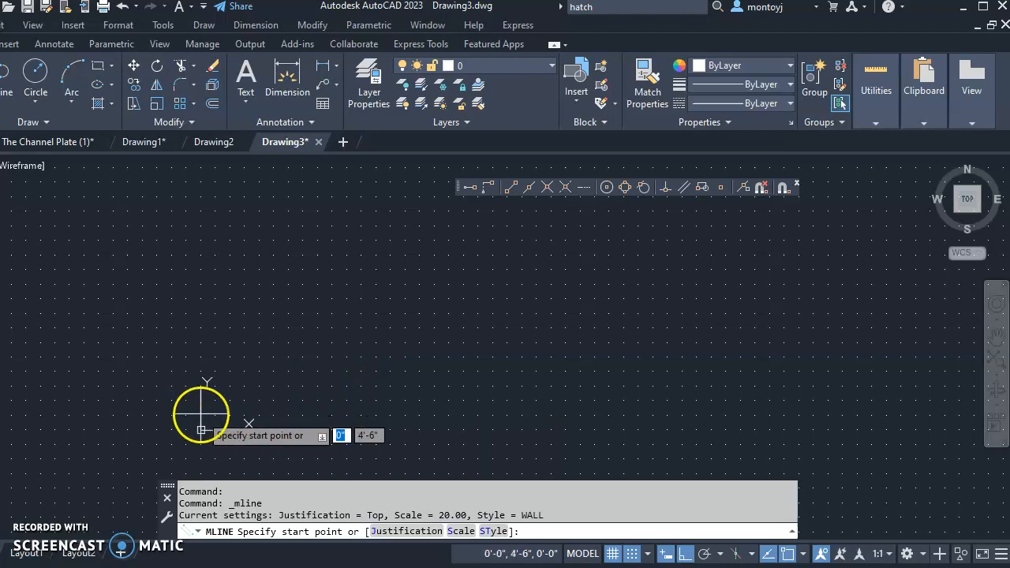
pyautogui.click(387, 367)
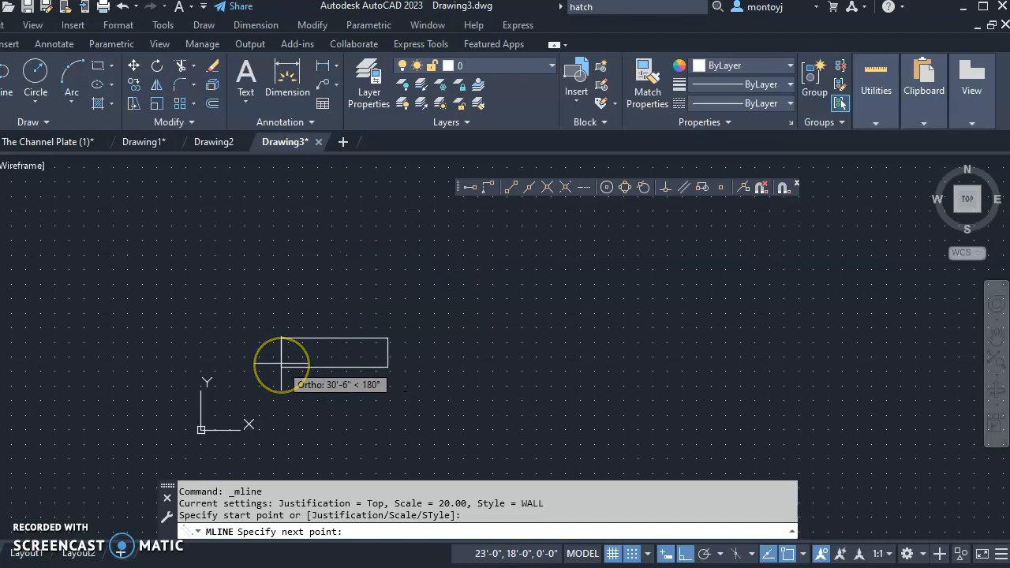
pyautogui.scroll(4, 281, 363)
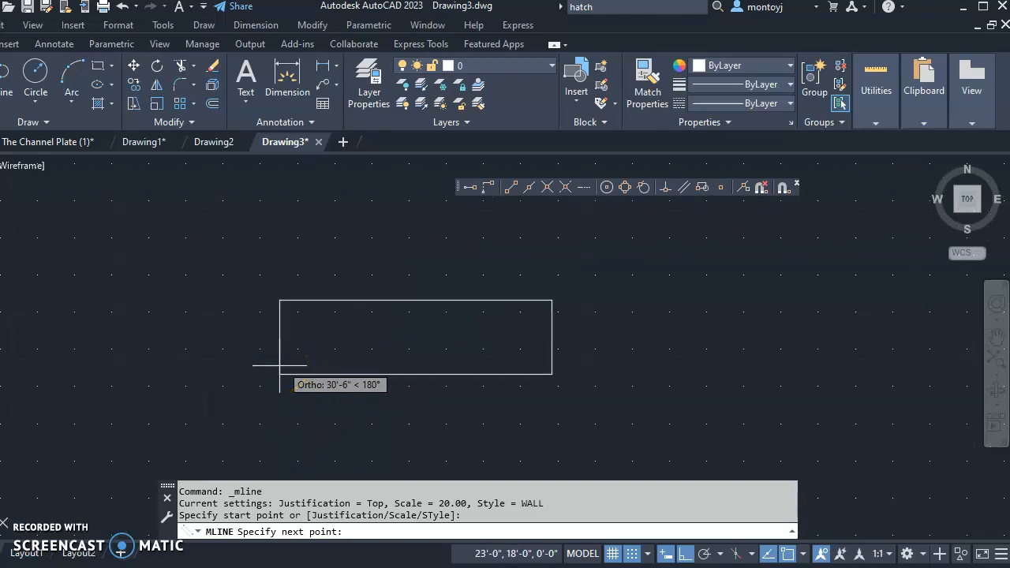
pyautogui.scroll(-2, 280, 366)
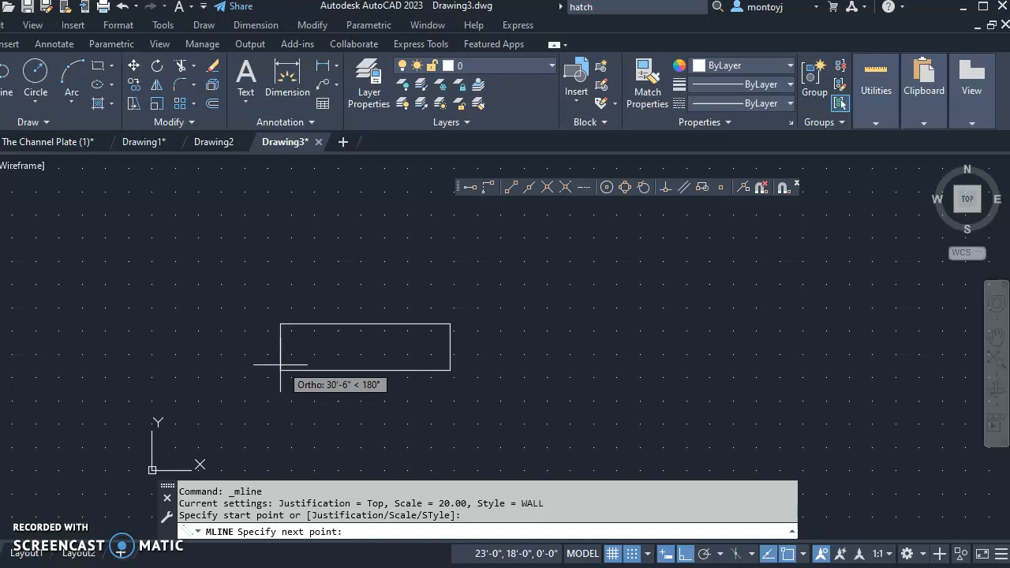
pyautogui.scroll(-2, 280, 365)
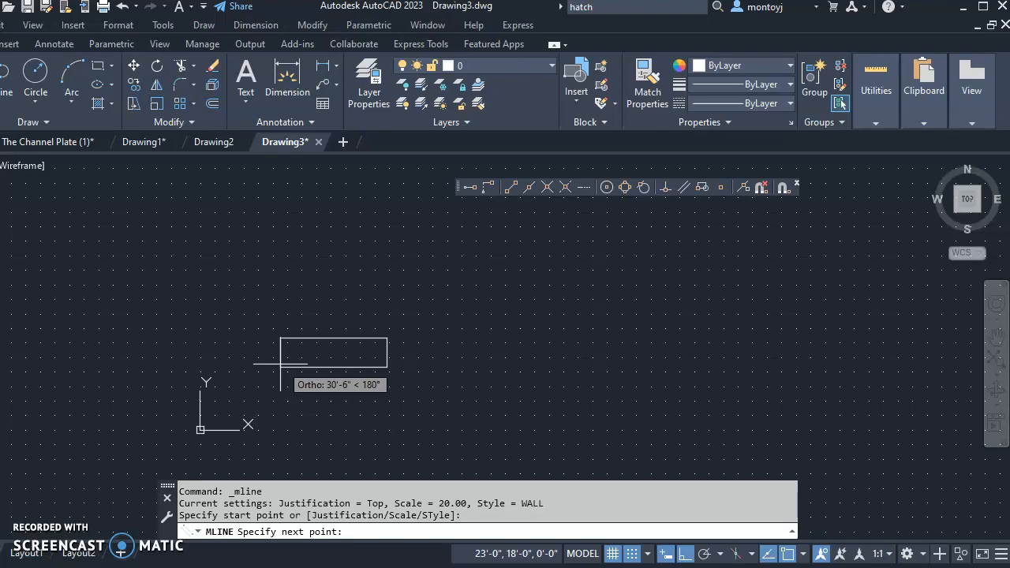
pyautogui.click(291, 354)
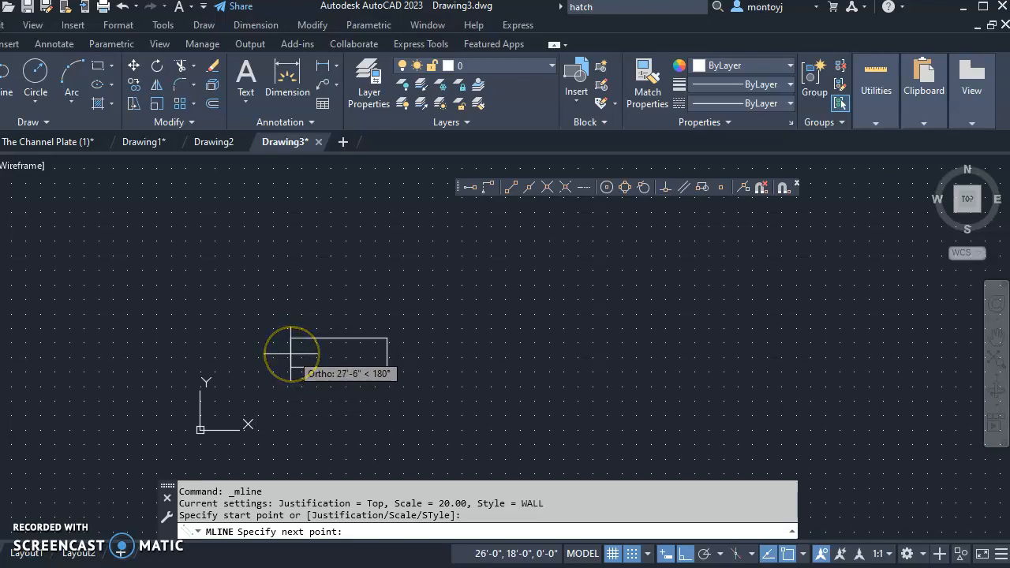
pyautogui.rightClick(291, 355)
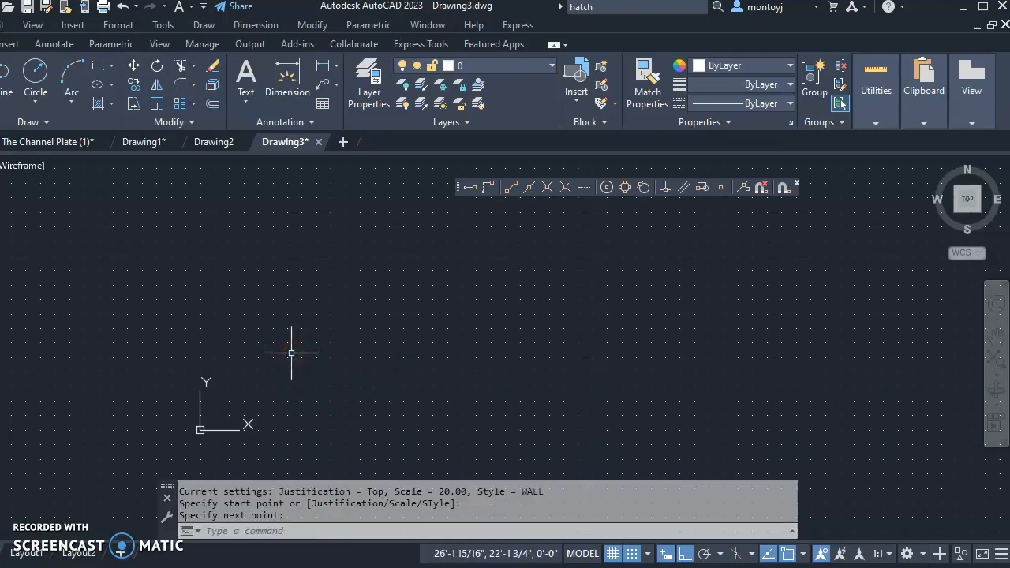
pyautogui.rightClick(291, 355)
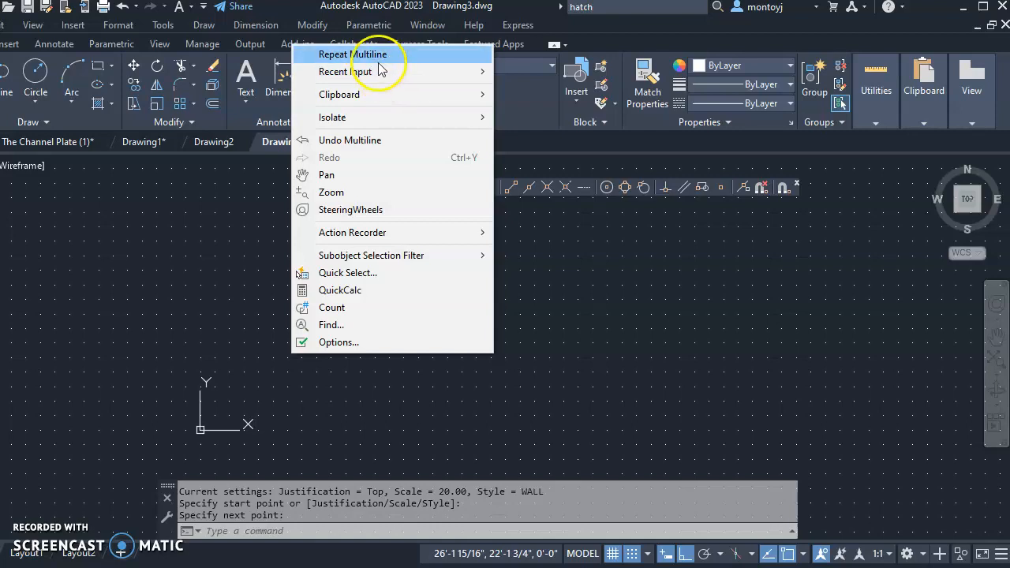
pyautogui.click(403, 387)
pyautogui.press('Escape')
# - Start a new multiline with Top justification and a scale of 1
pyautogui.click(205, 27)
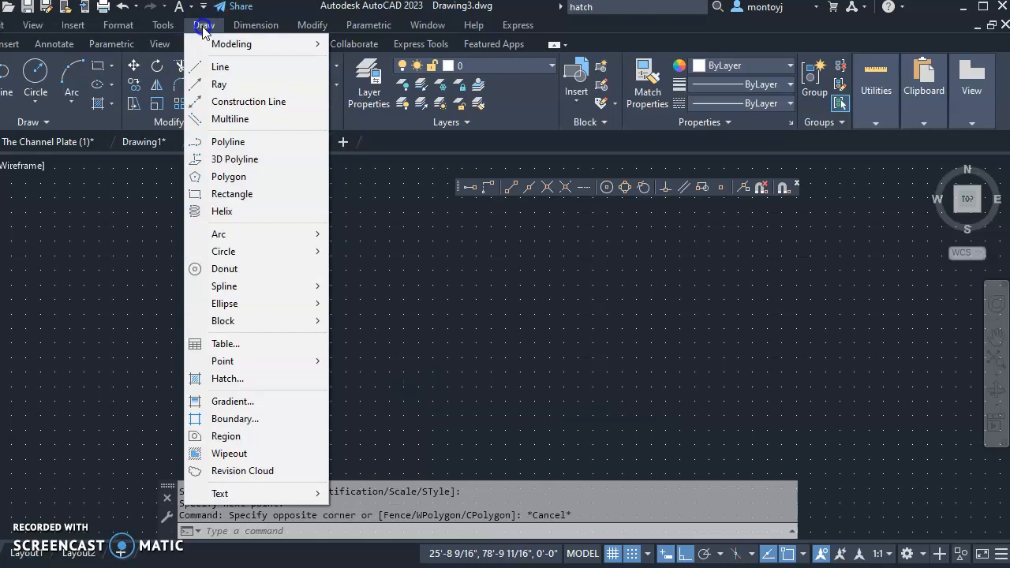
pyautogui.click(233, 120)
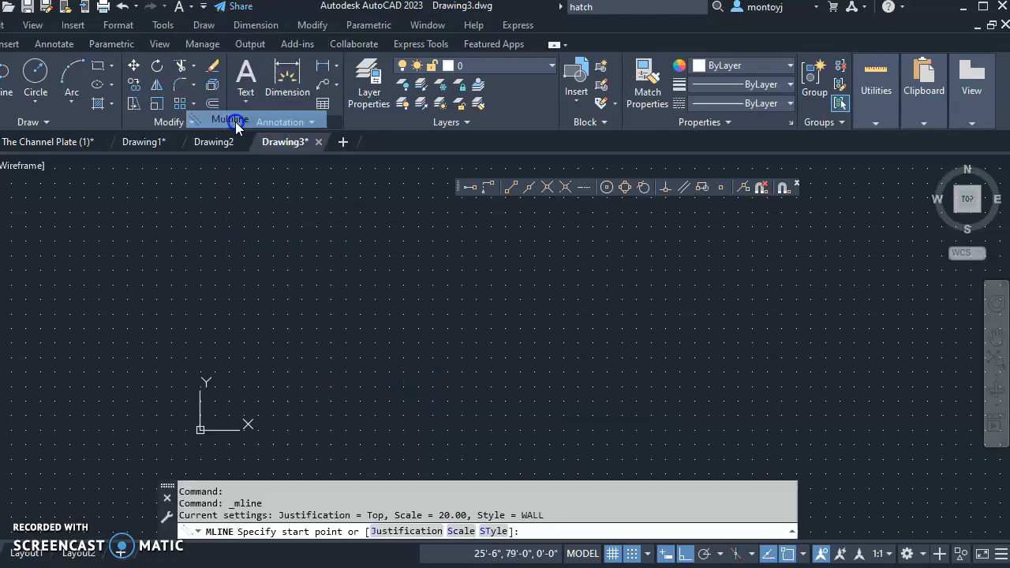
pyautogui.click(451, 537)
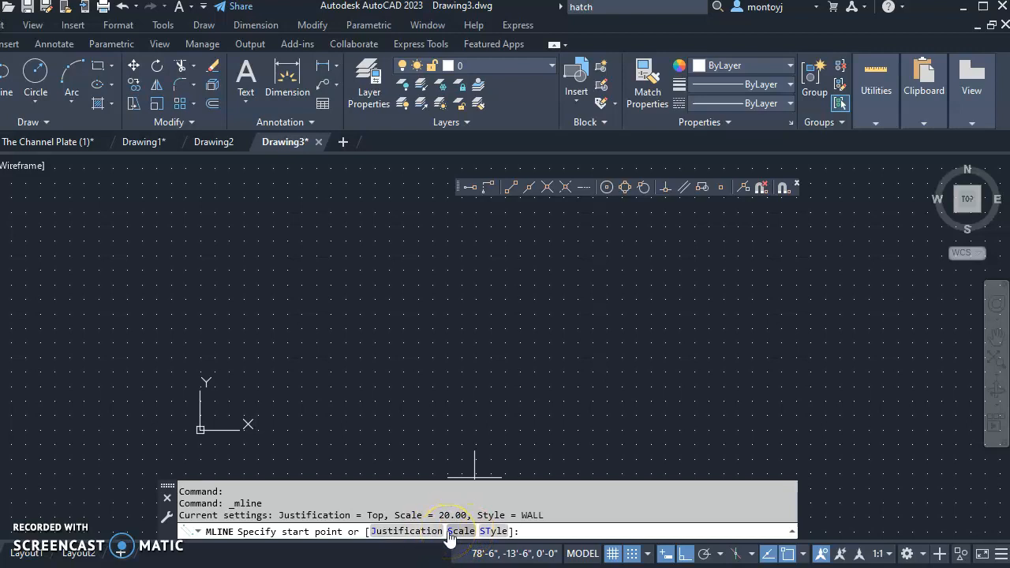
pyautogui.click(409, 532)
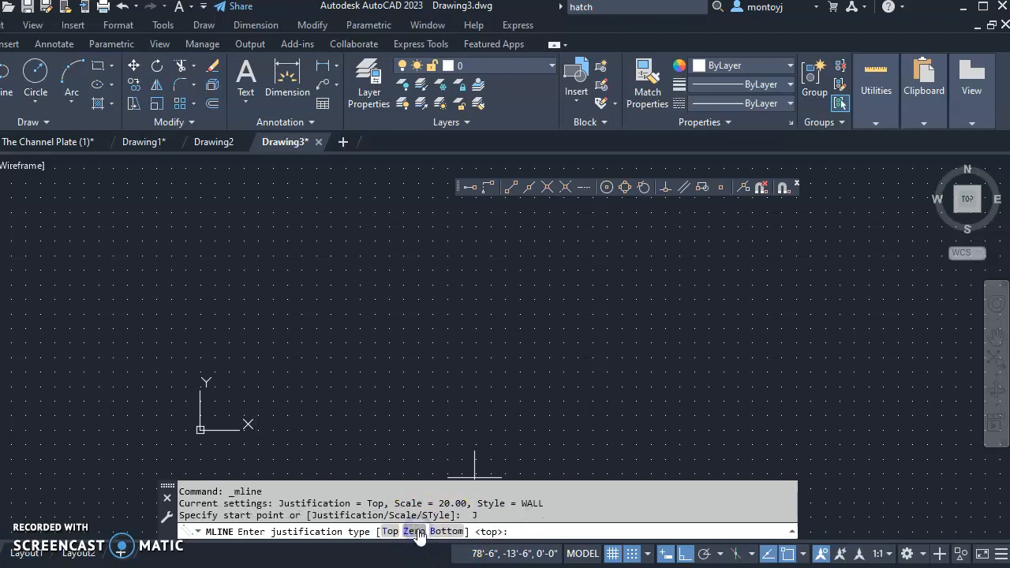
pyautogui.click(392, 534)
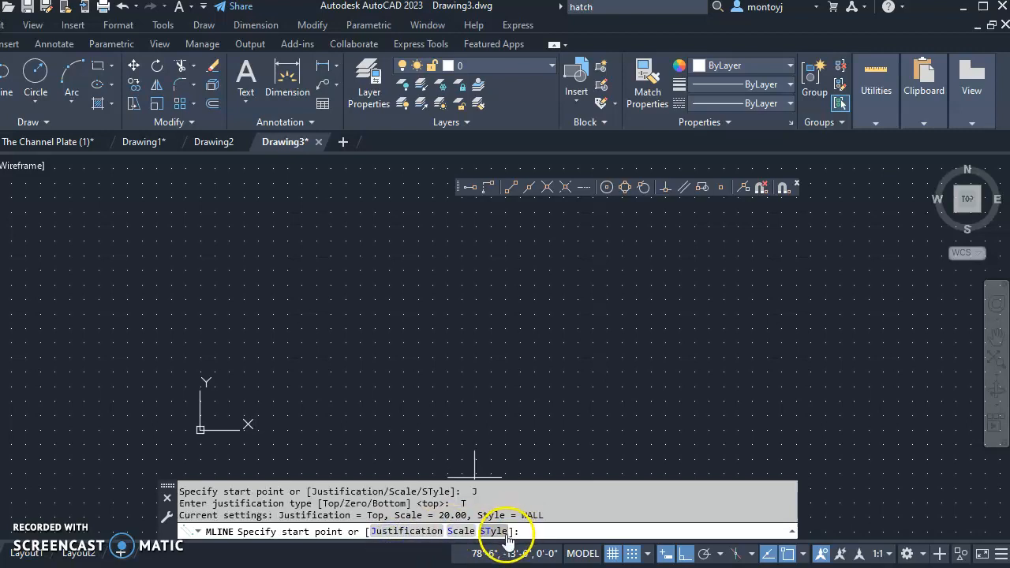
pyautogui.click(466, 533)
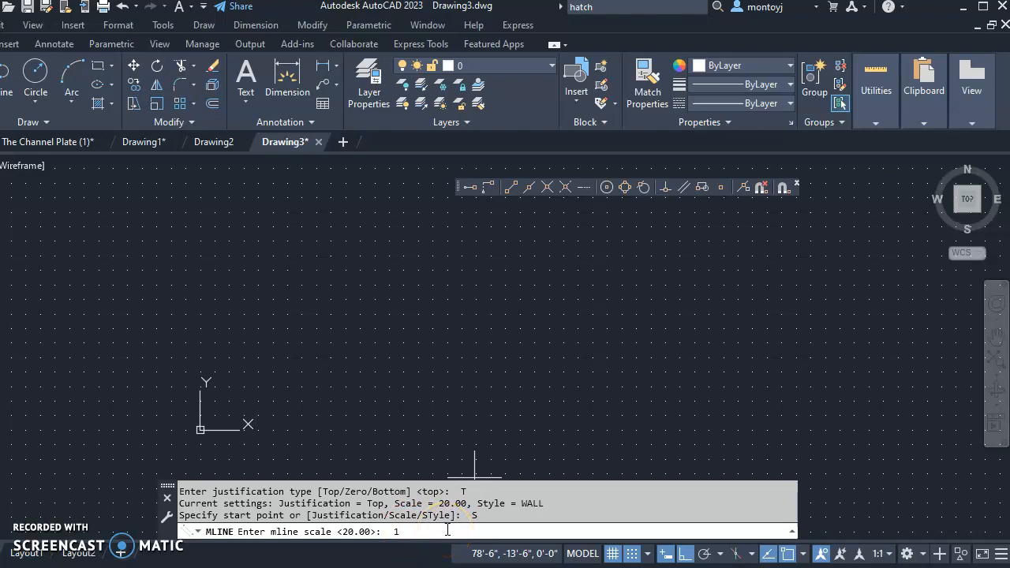
pyautogui.press('Return')
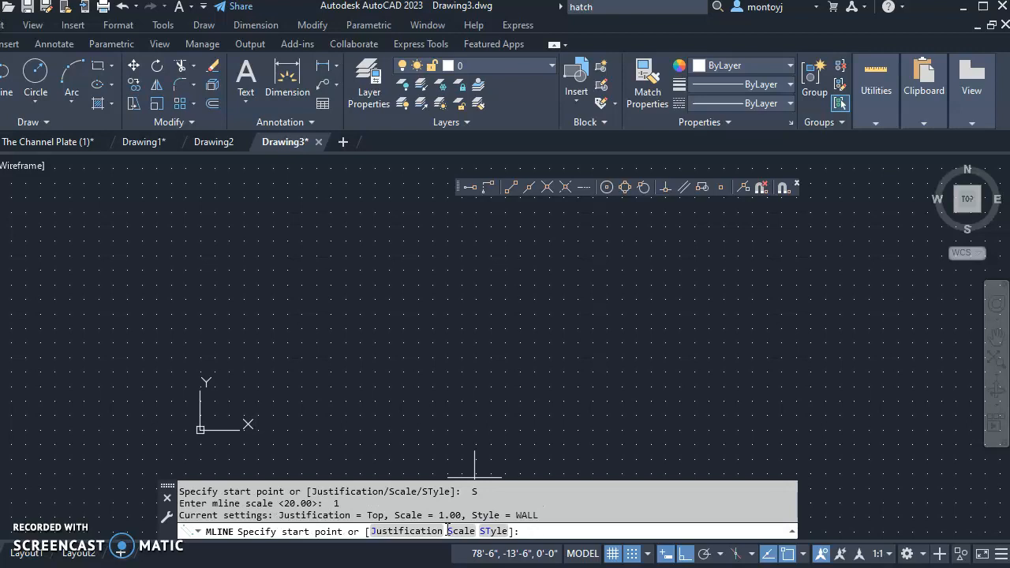
# - Set the style of the started multiline to Wall
pyautogui.click(490, 532)
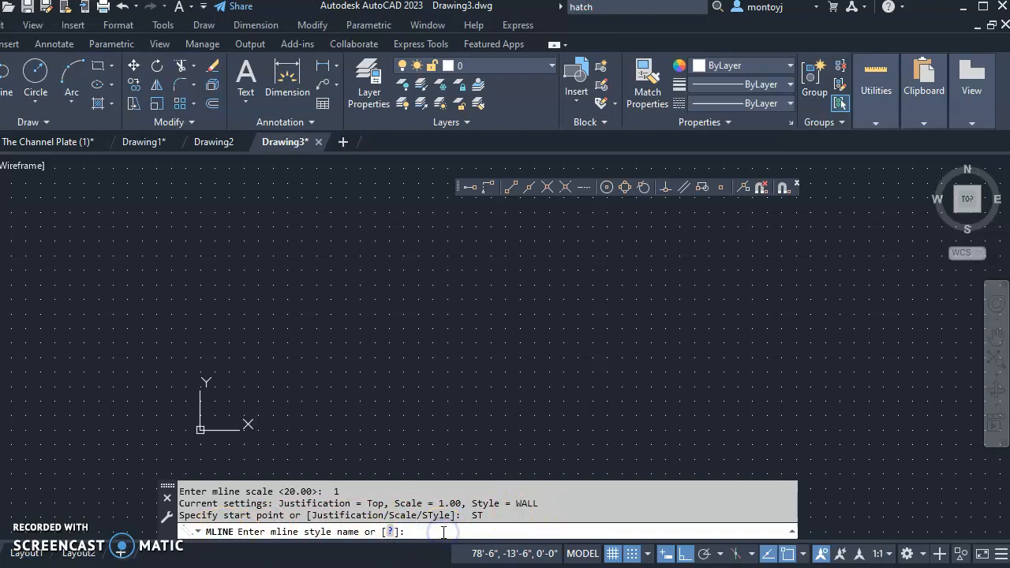
pyautogui.write('wall')
pyautogui.press('Return')
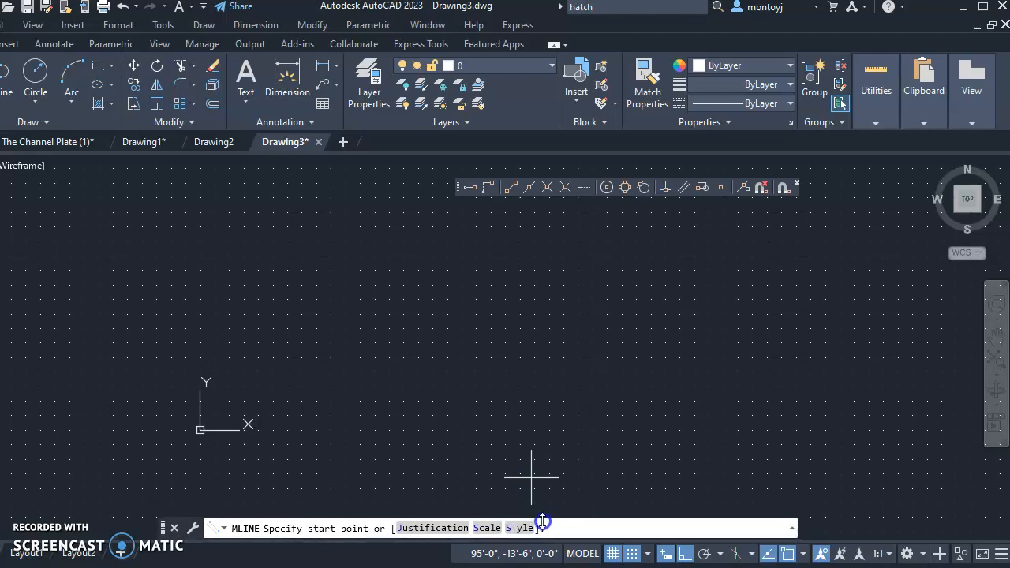
pyautogui.moveTo(545, 524)
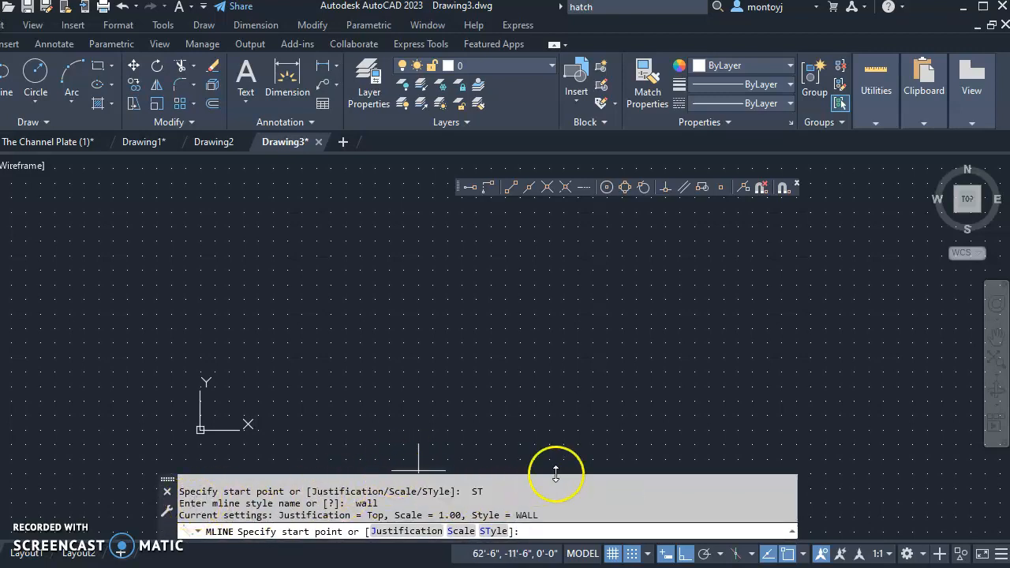
pyautogui.moveTo(578, 475); pyautogui.dragTo(586, 494)
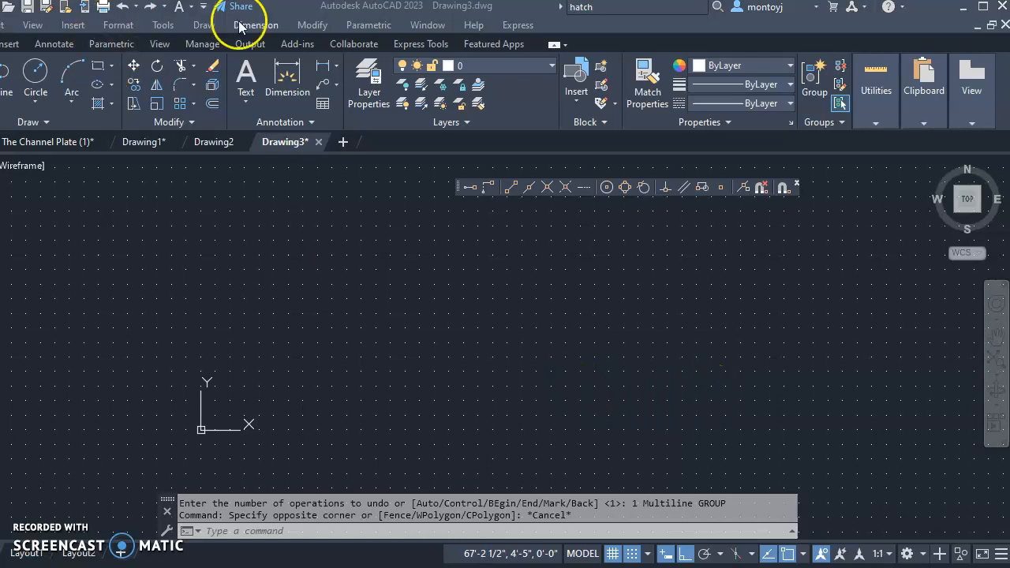
# - Start a new multiline in the Wall style, setting its scale to 1 and its justification to Top
pyautogui.click(203, 29)
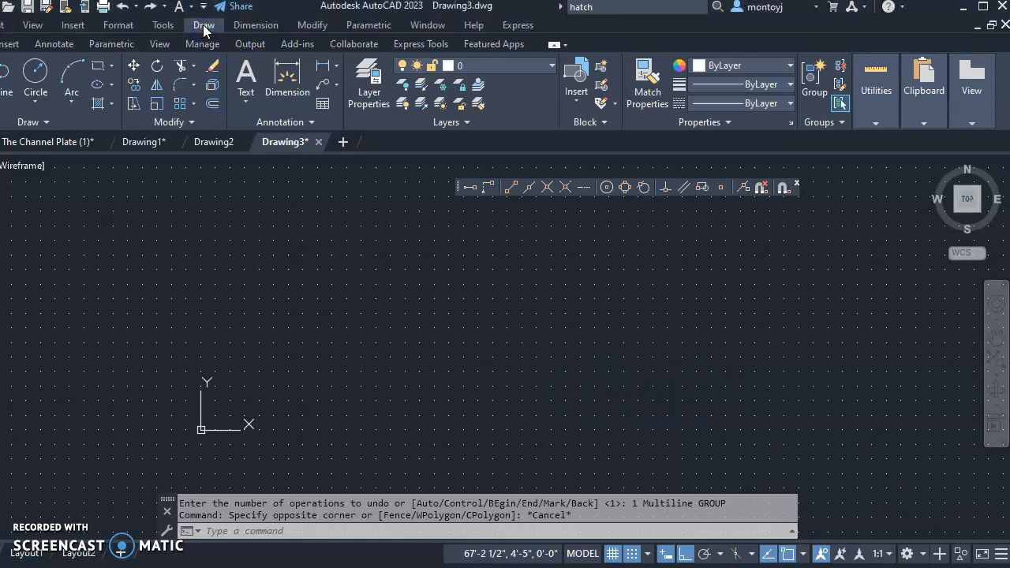
pyautogui.click(204, 28)
pyautogui.click(226, 120)
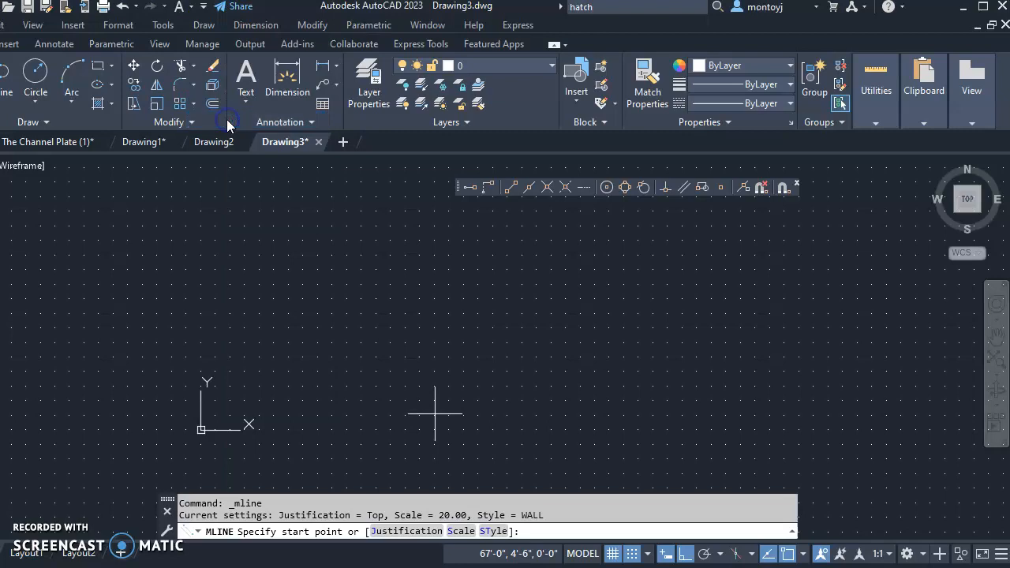
pyautogui.click(461, 532)
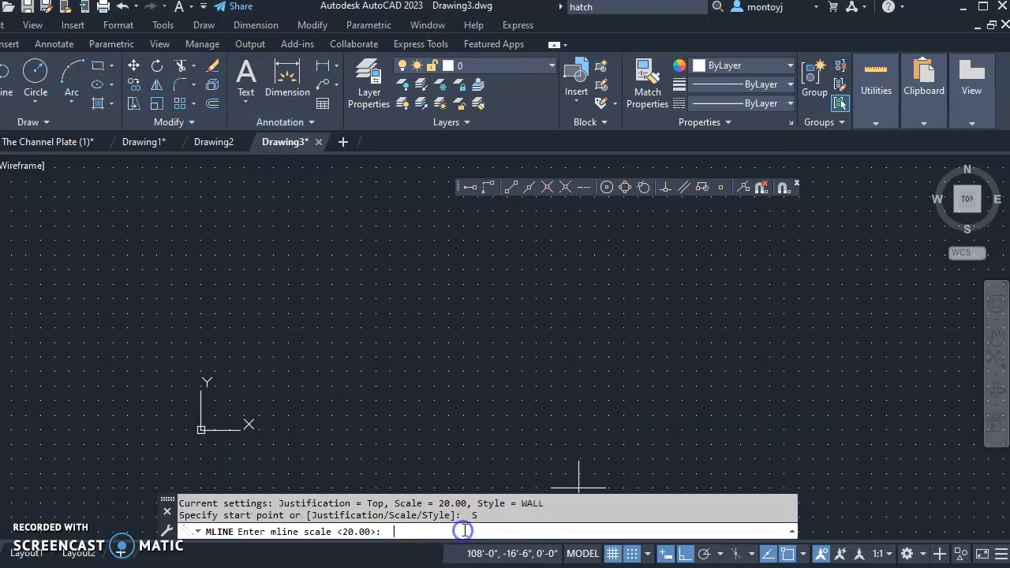
pyautogui.write('1')
pyautogui.press('Return')
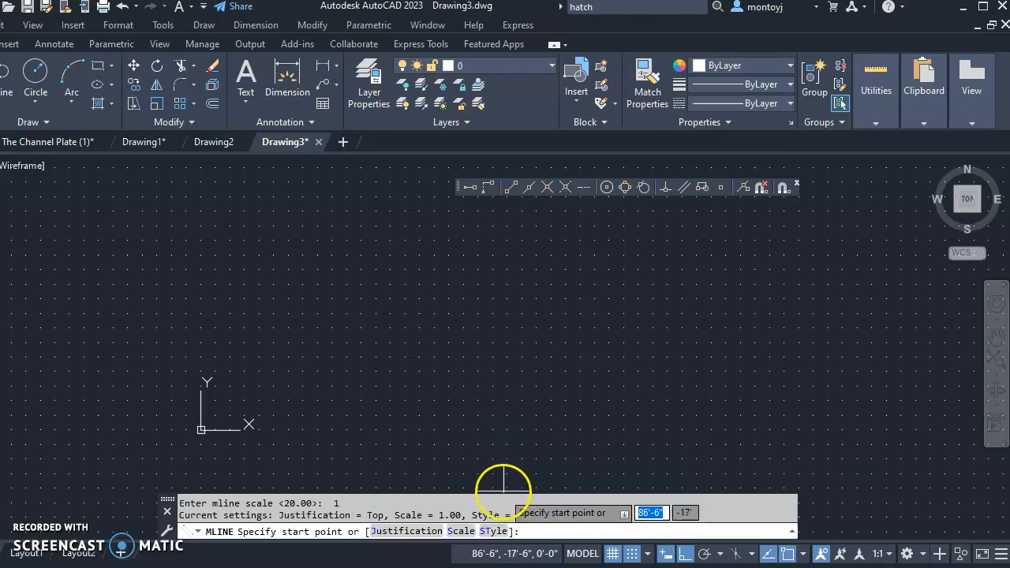
pyautogui.click(391, 532)
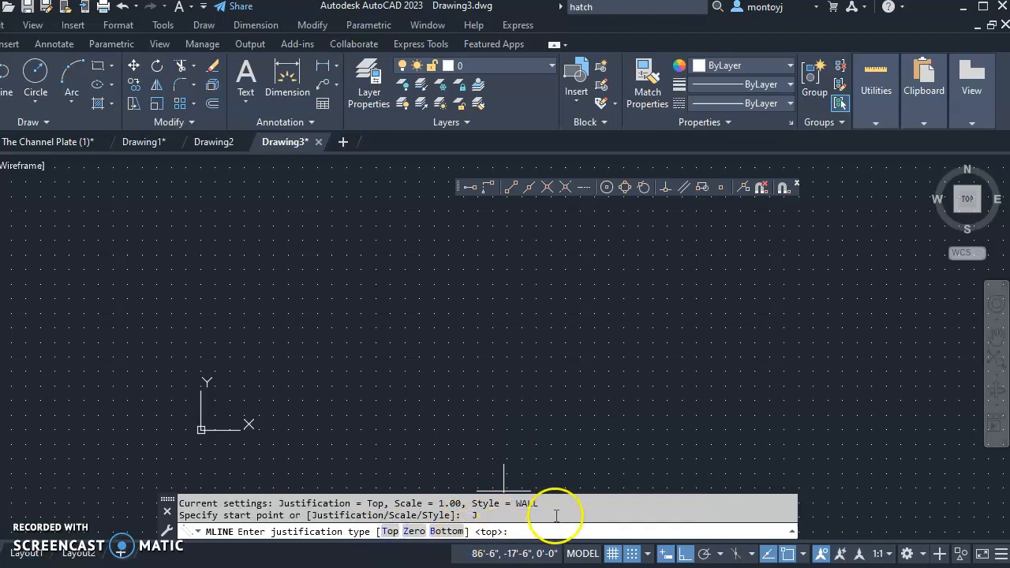
pyautogui.press('Return')
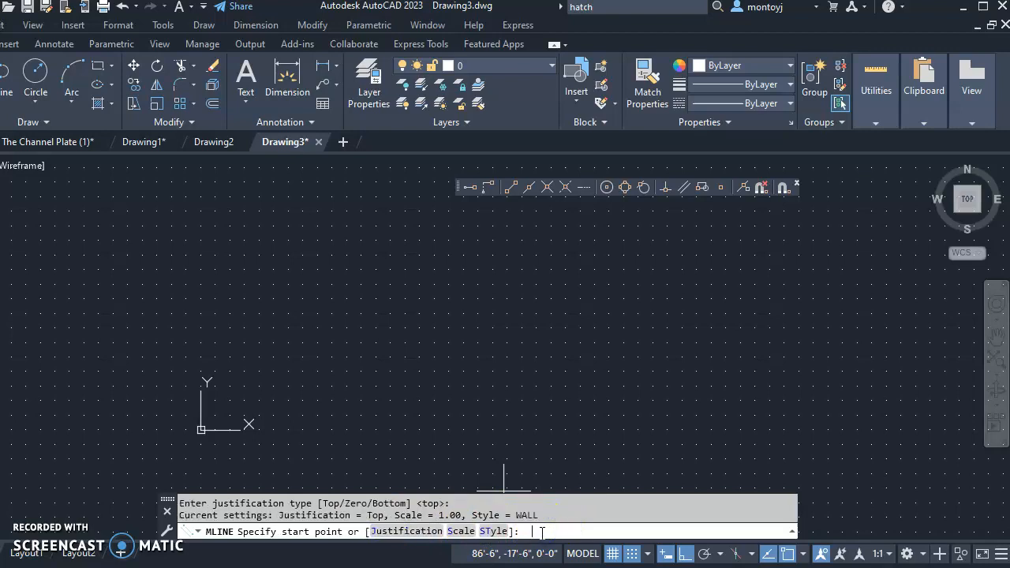
# - Place the wall's start point in the empty drawing area and draw the first segment 11'6" horizontally to the left (@-11'6",0)
pyautogui.click(395, 374)
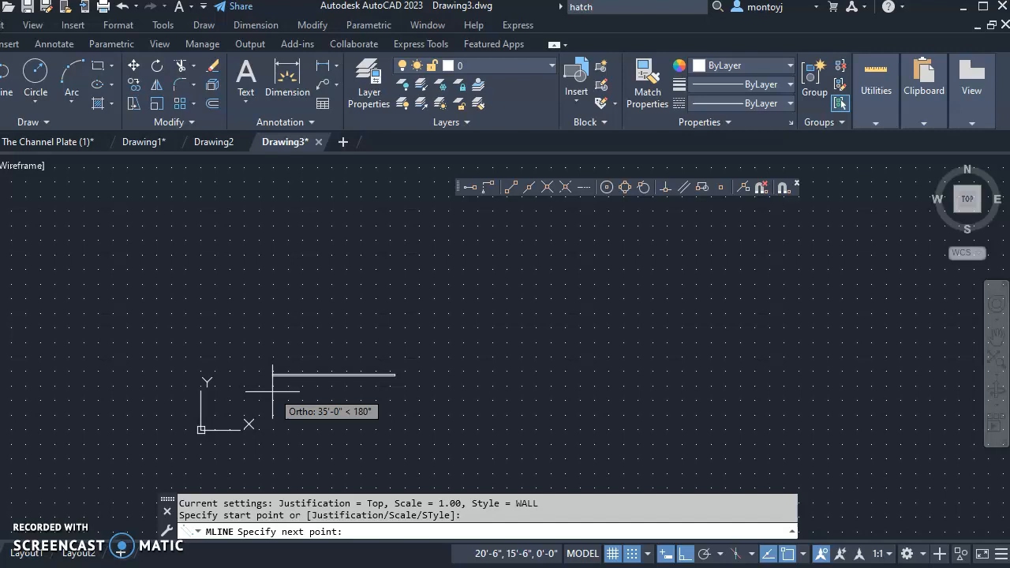
pyautogui.press('shift')
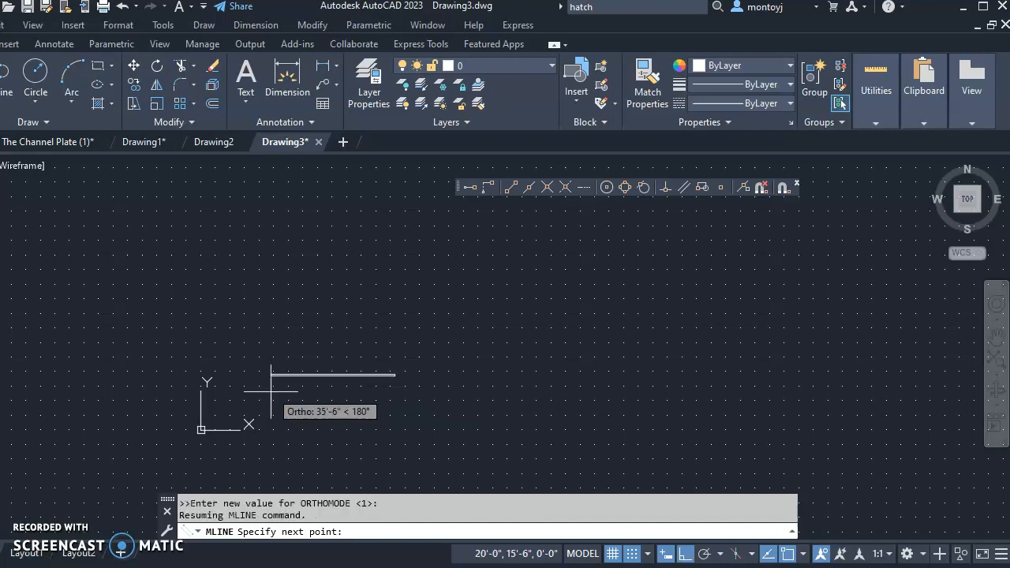
pyautogui.write('-11')
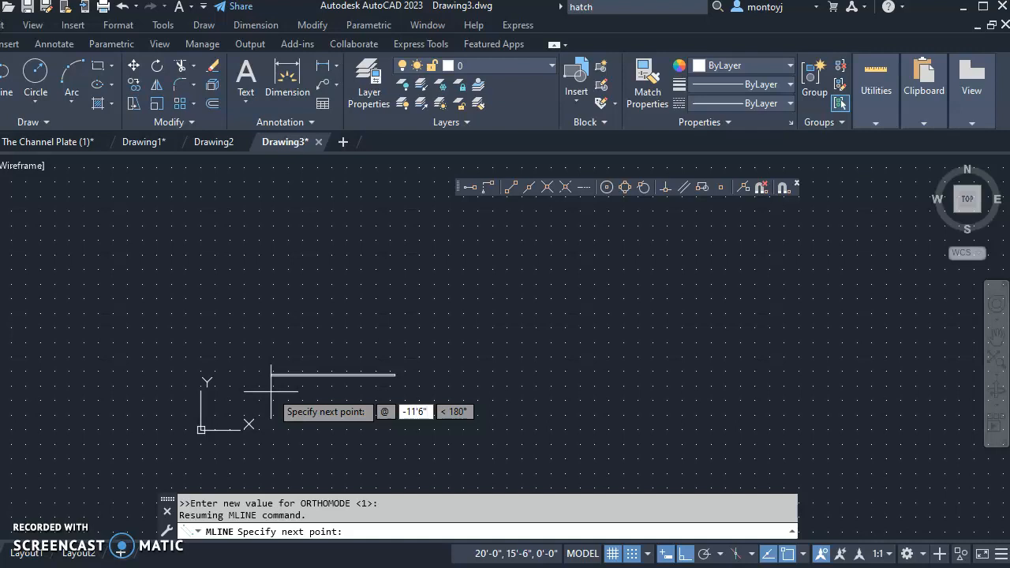
pyautogui.write('\'6"')
pyautogui.press('Tab')
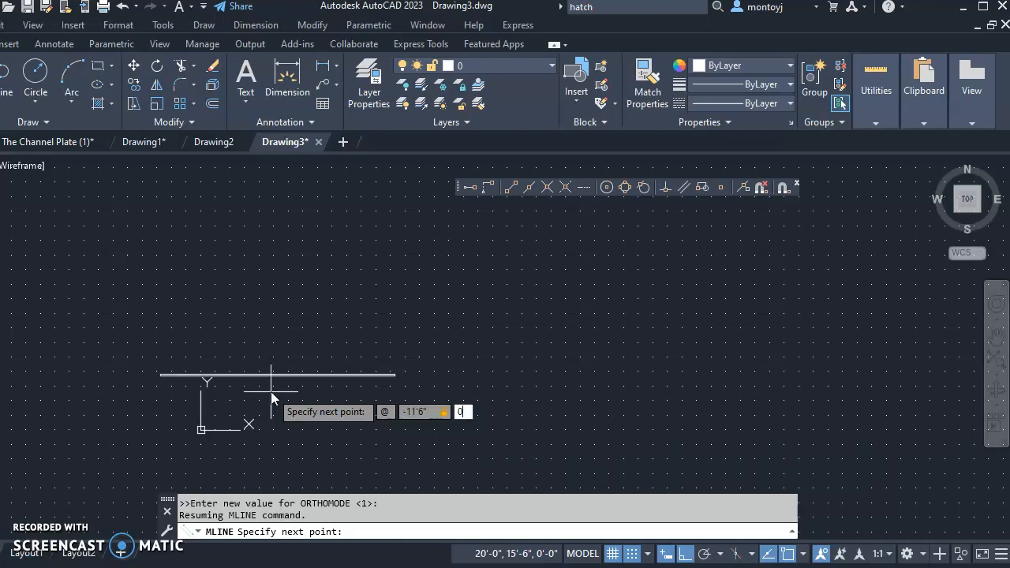
pyautogui.press('Return')
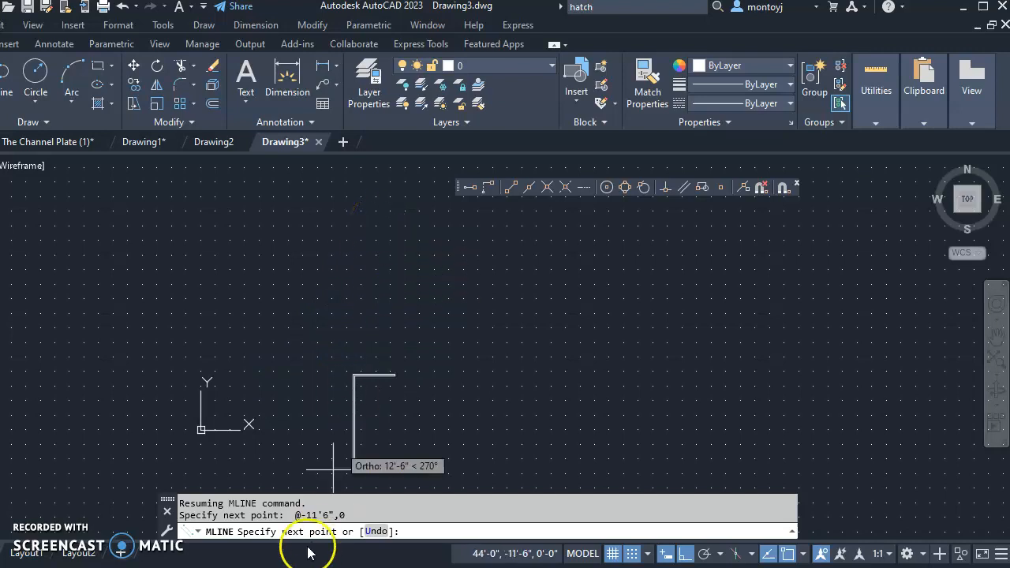
# - Consult the floor plan PDF and return to Drawing3 to extend the wall 25'6" straight up from the second point
pyautogui.click(217, 554)
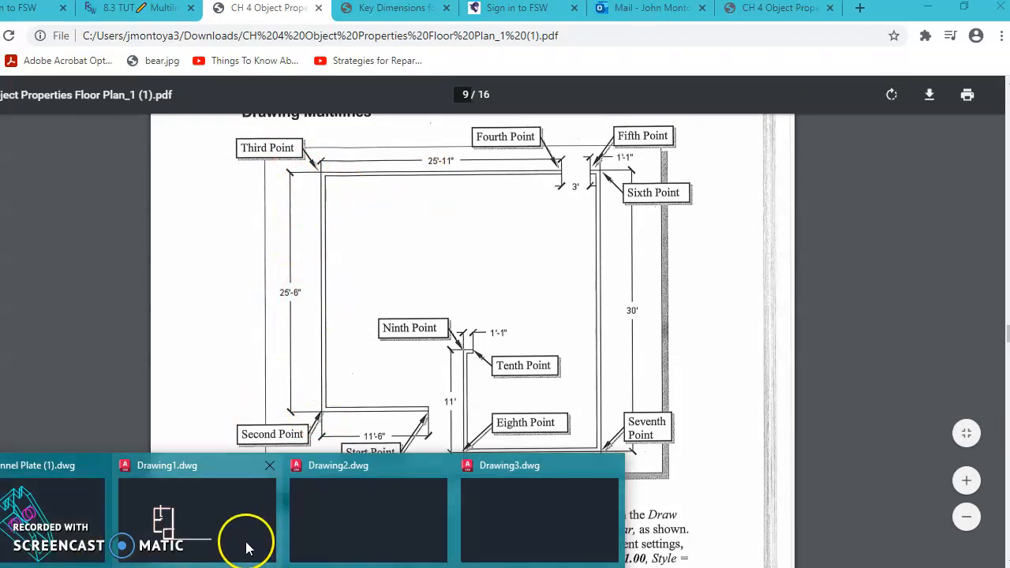
pyautogui.click(491, 529)
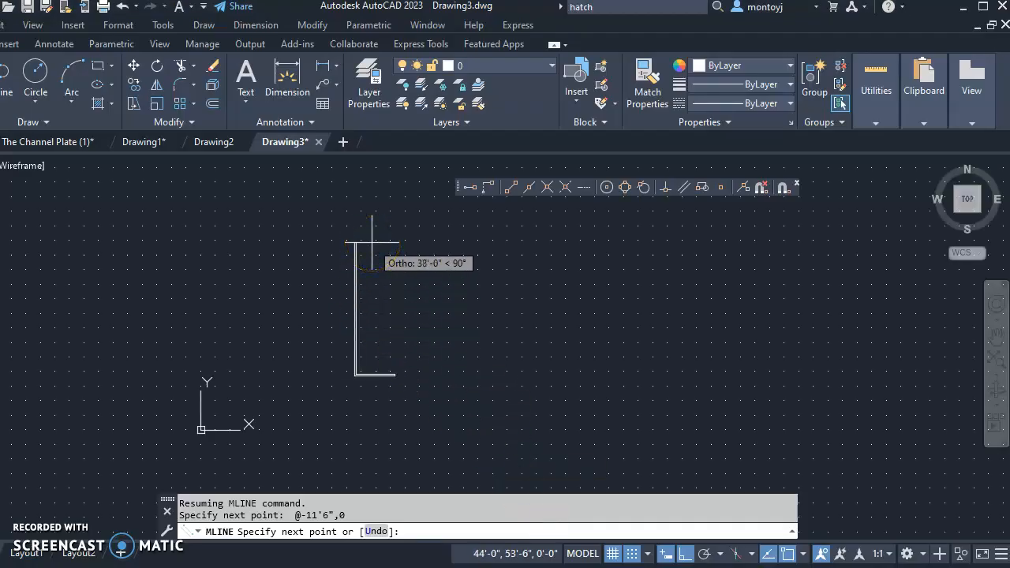
pyautogui.write("25'6")
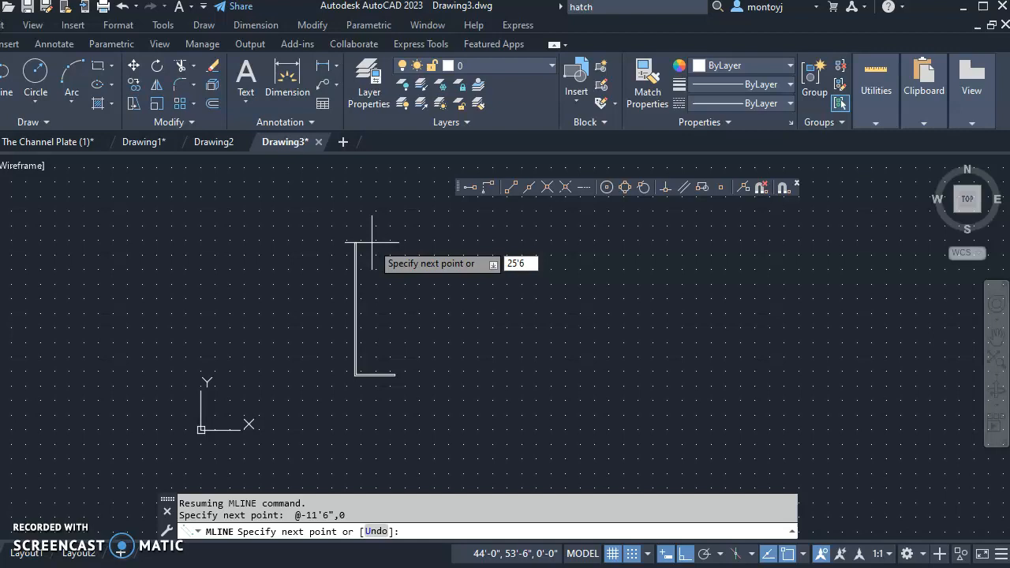
pyautogui.write('"')
pyautogui.press('Return')
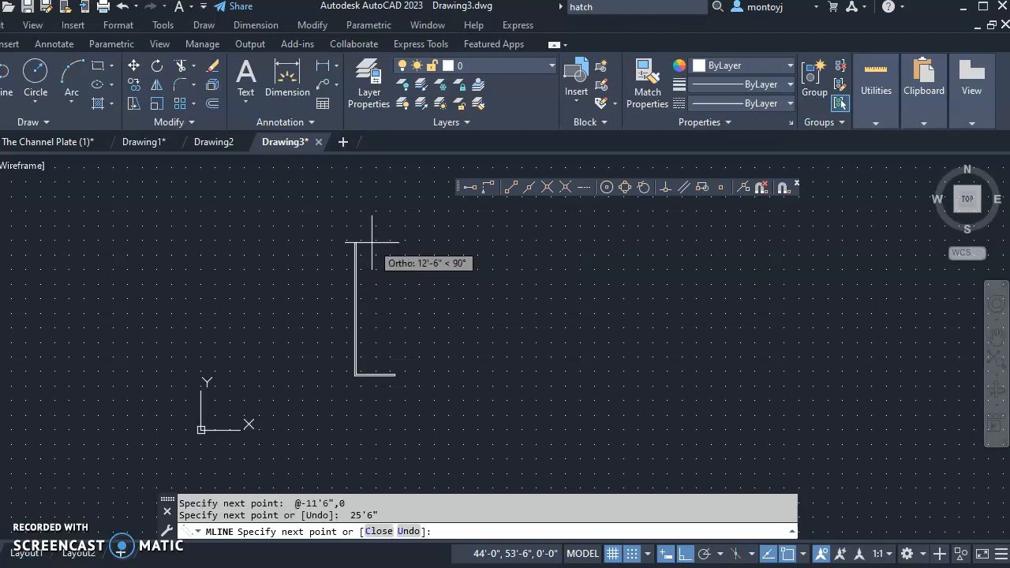
# - Extend the wall 25'11" to the right from its upper corner and end the multiline there
pyautogui.scroll(4, 367, 291)
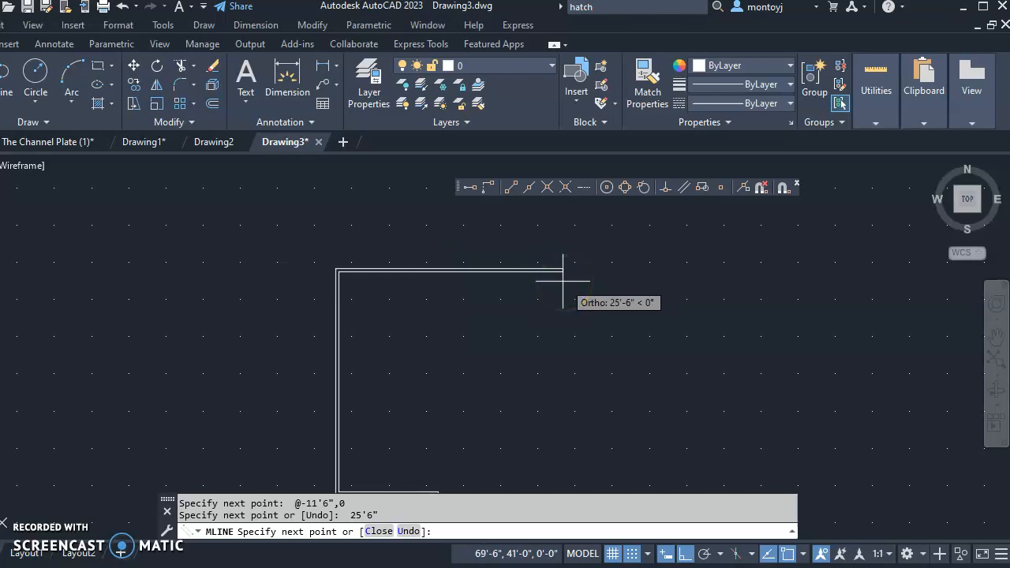
pyautogui.write('25\'11"')
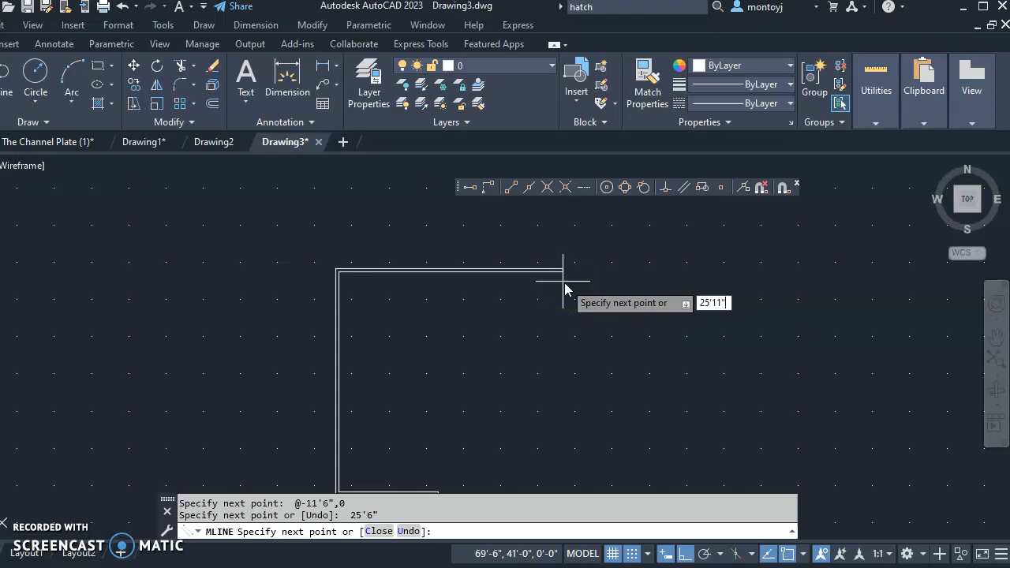
pyautogui.press('Return')
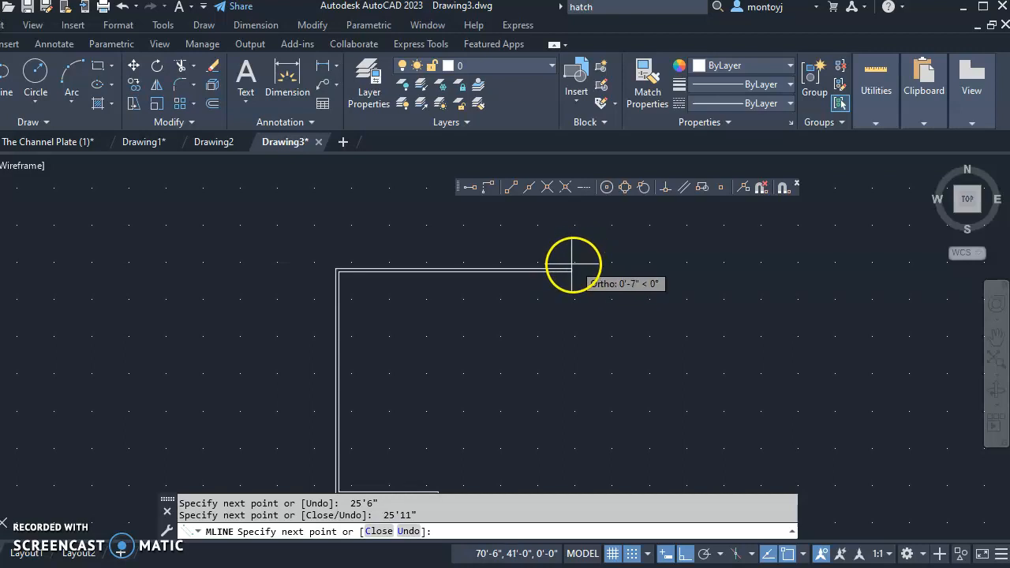
pyautogui.rightClick(559, 283)
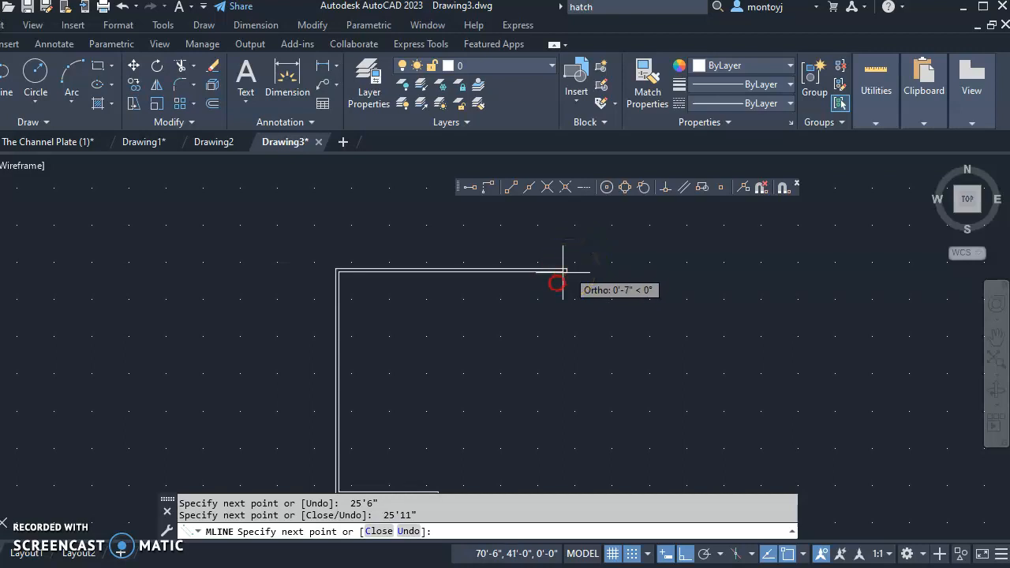
pyautogui.click(591, 293)
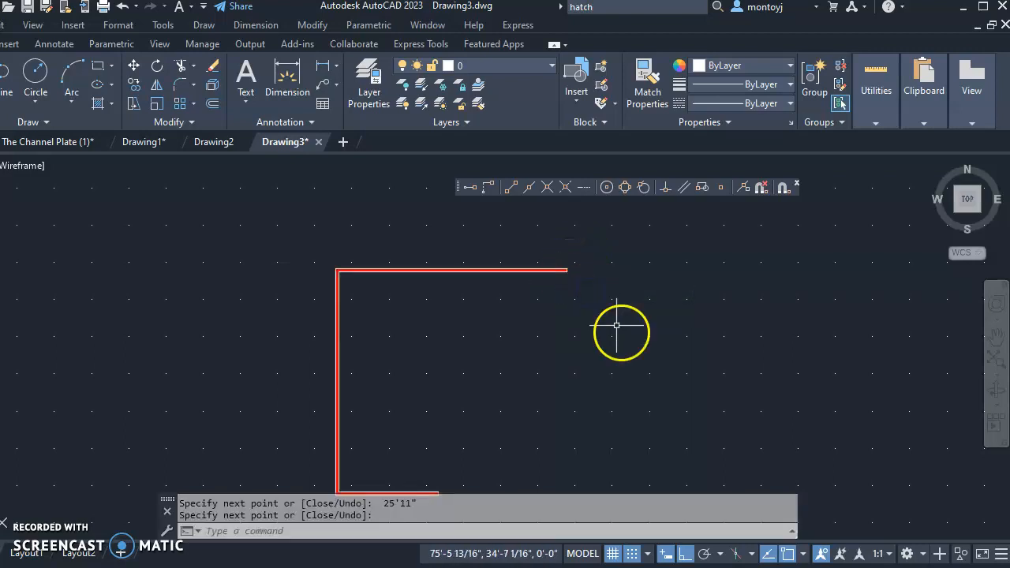
# - Start another Wall multiline 3' to the right of the upper wall's top end corner, using the From snap with offset @3',0
pyautogui.scroll(2, 560, 264)
pyautogui.scroll(-2, 409, 289)
pyautogui.moveTo(482, 345)
pyautogui.mouseDown(button='middle')
pyautogui.moveTo(444, 273)
pyautogui.moveTo(326, 293)
pyautogui.mouseUp(button='middle')
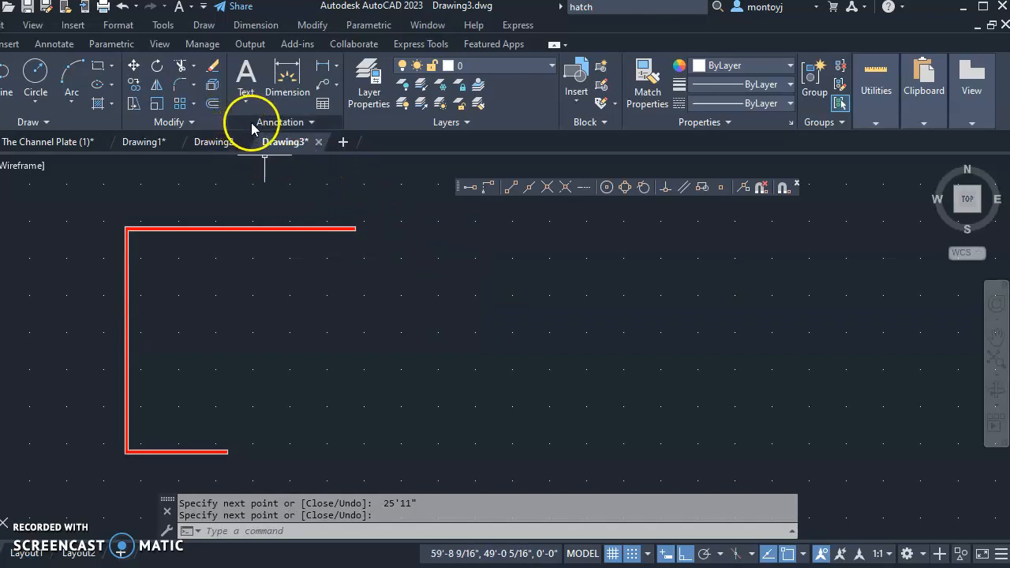
pyautogui.click(204, 24)
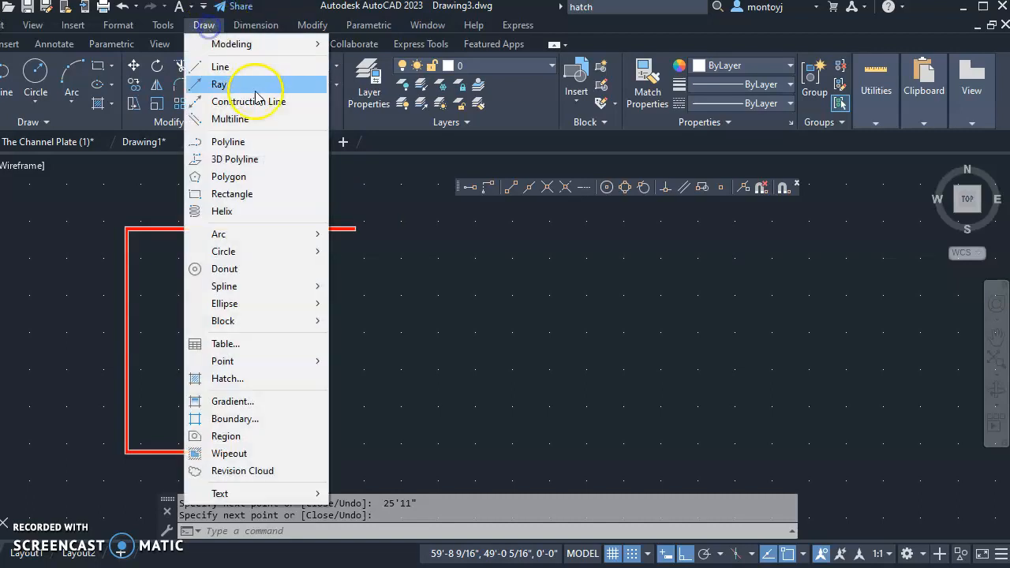
pyautogui.click(237, 118)
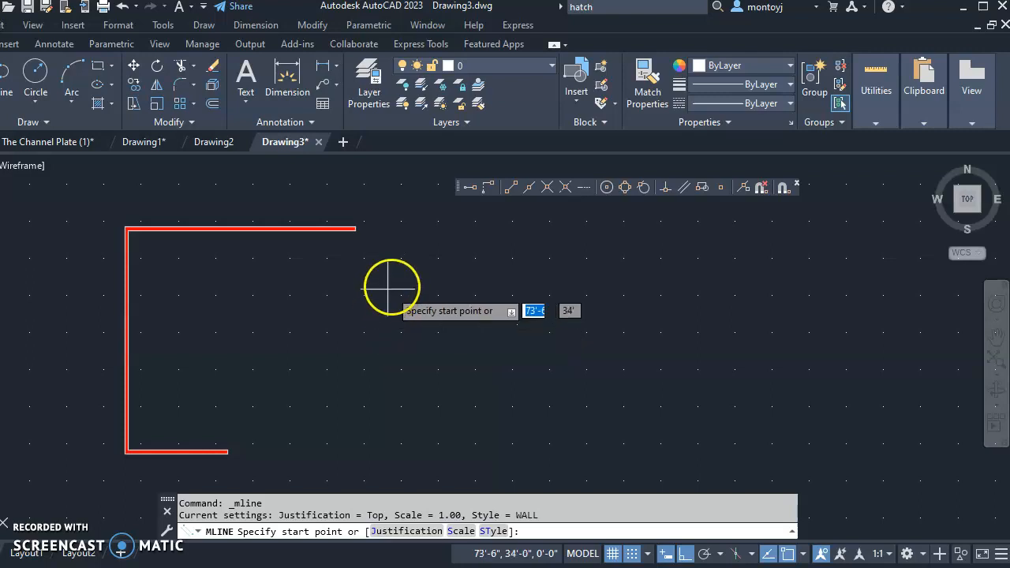
pyautogui.scroll(7, 383, 237)
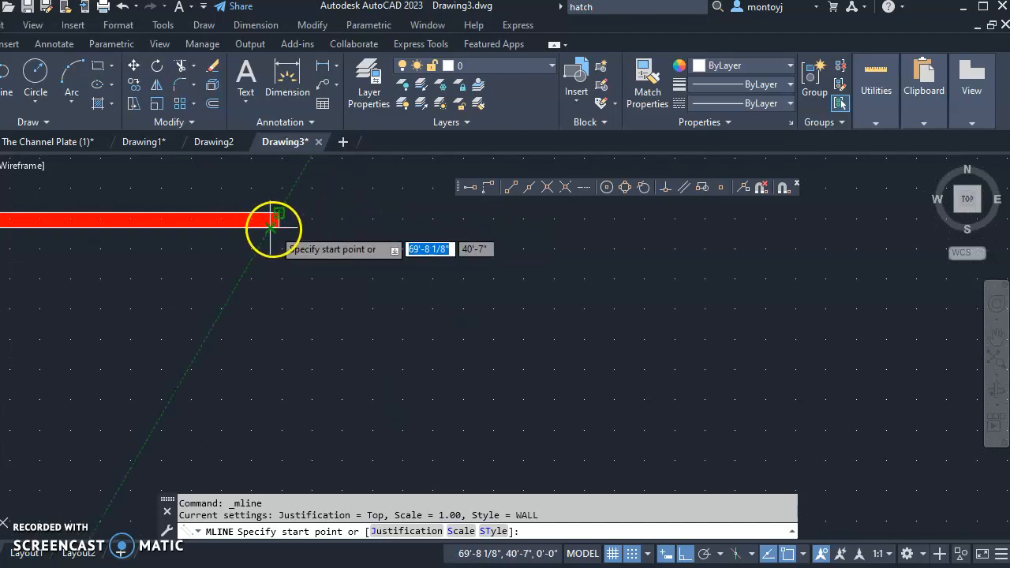
pyautogui.click(484, 186)
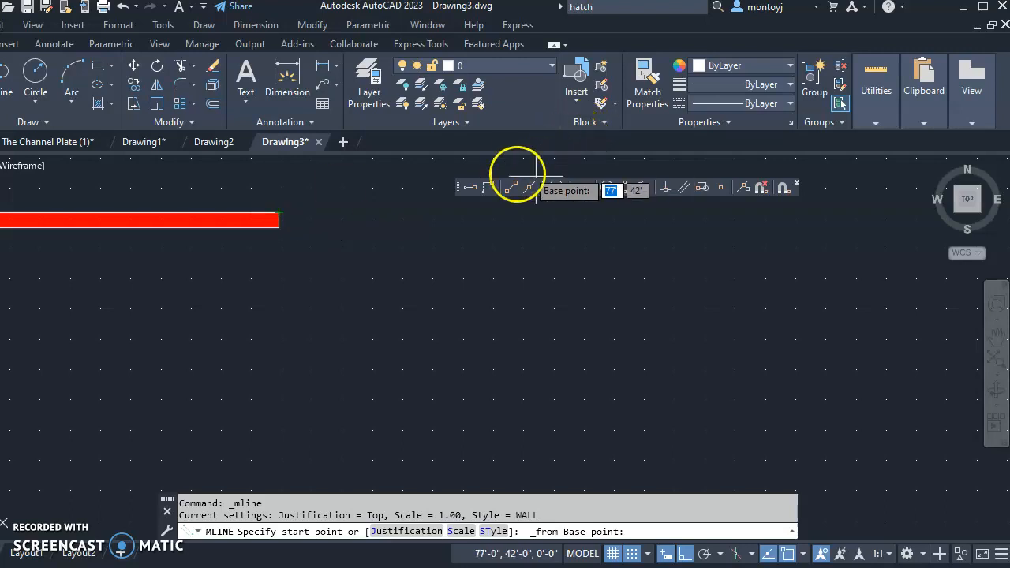
pyautogui.click(488, 186)
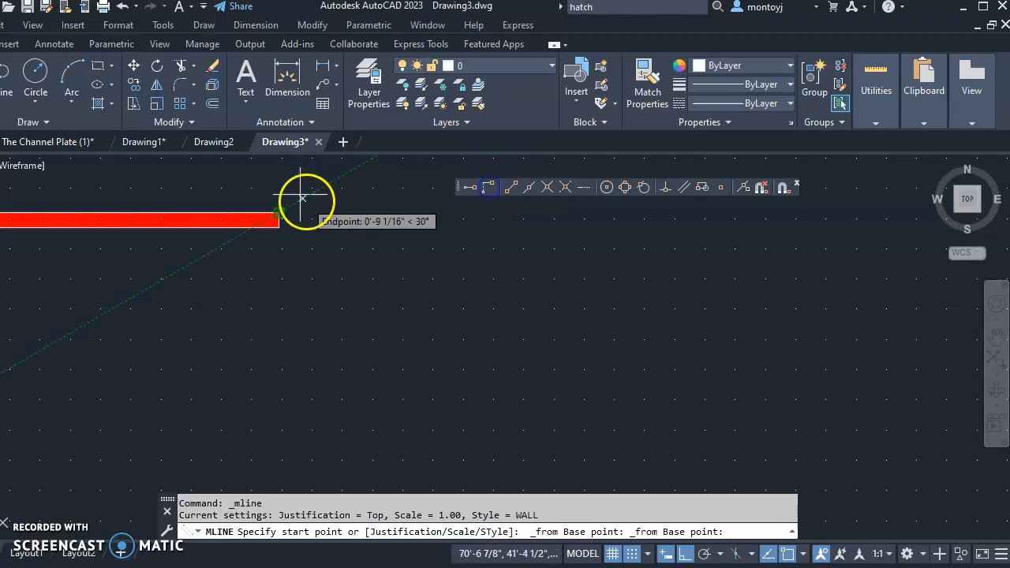
pyautogui.click(280, 212)
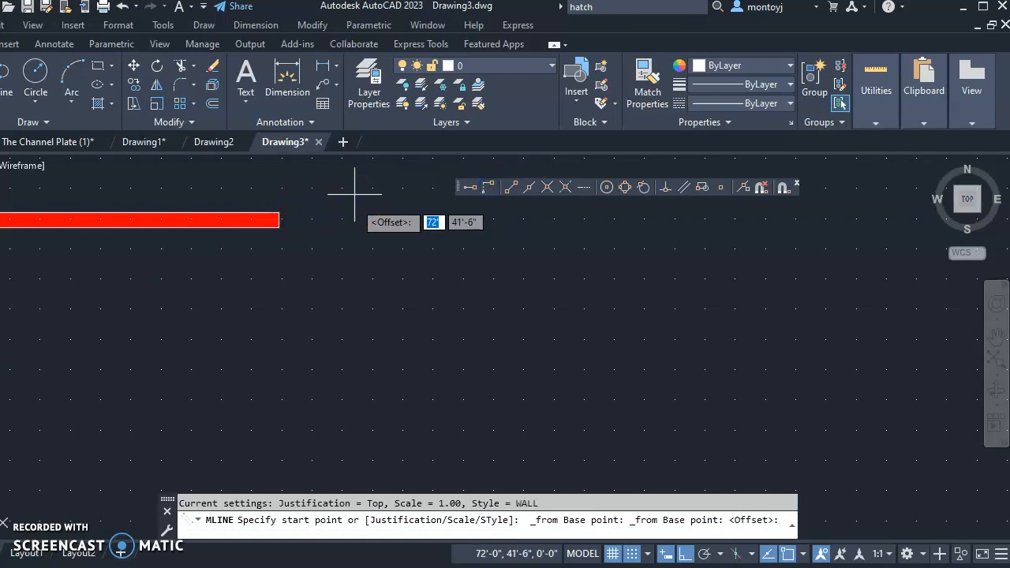
pyautogui.write('@')
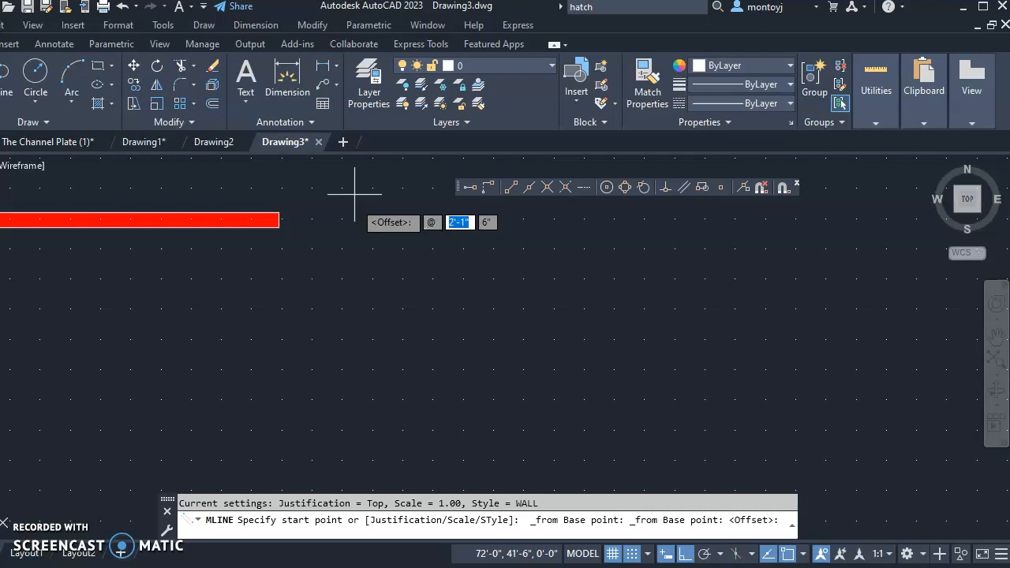
pyautogui.write("3'")
pyautogui.press('Tab')
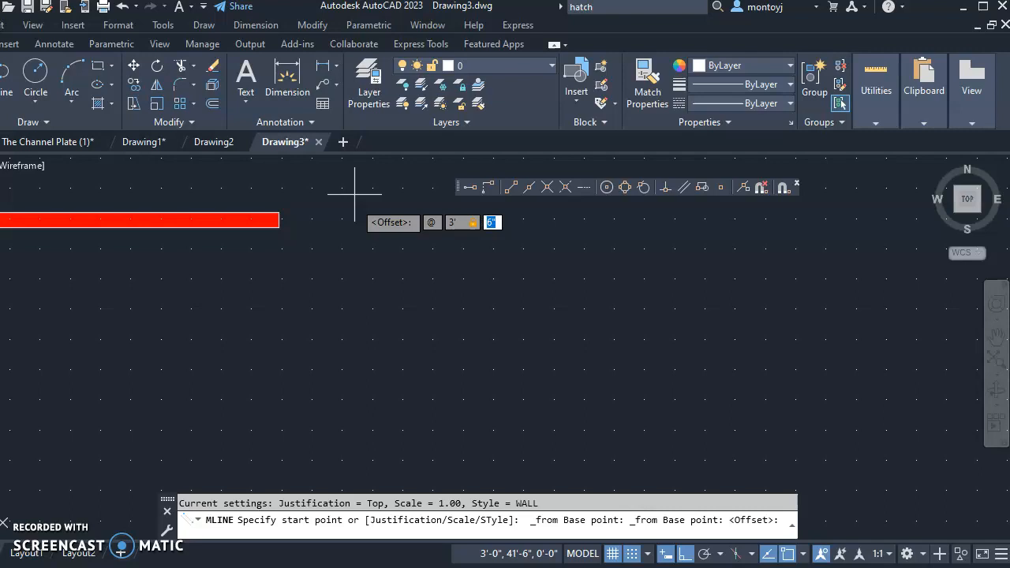
pyautogui.write('0')
pyautogui.press('Return')
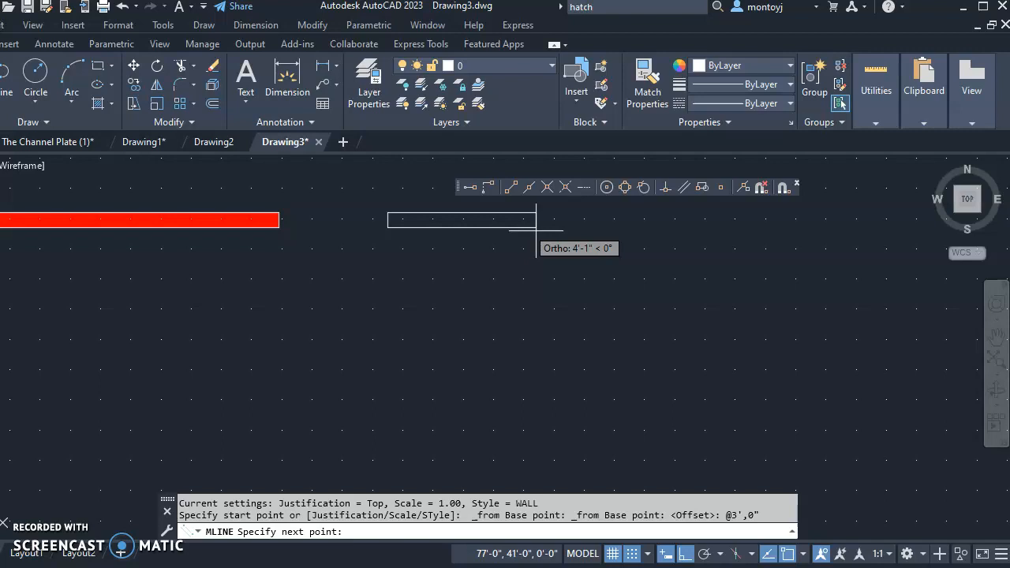
# - Draw the short upper wall segment 1'1" horizontally to the right (@1'1",0) and end the multiline
pyautogui.write('@')
pyautogui.write("1'")
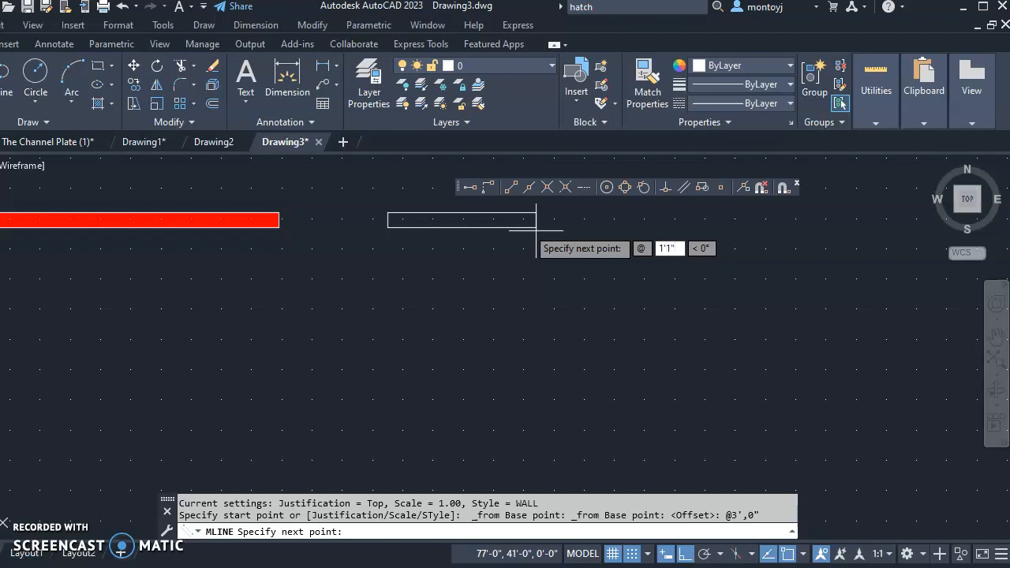
pyautogui.write('1"')
pyautogui.press('Tab')
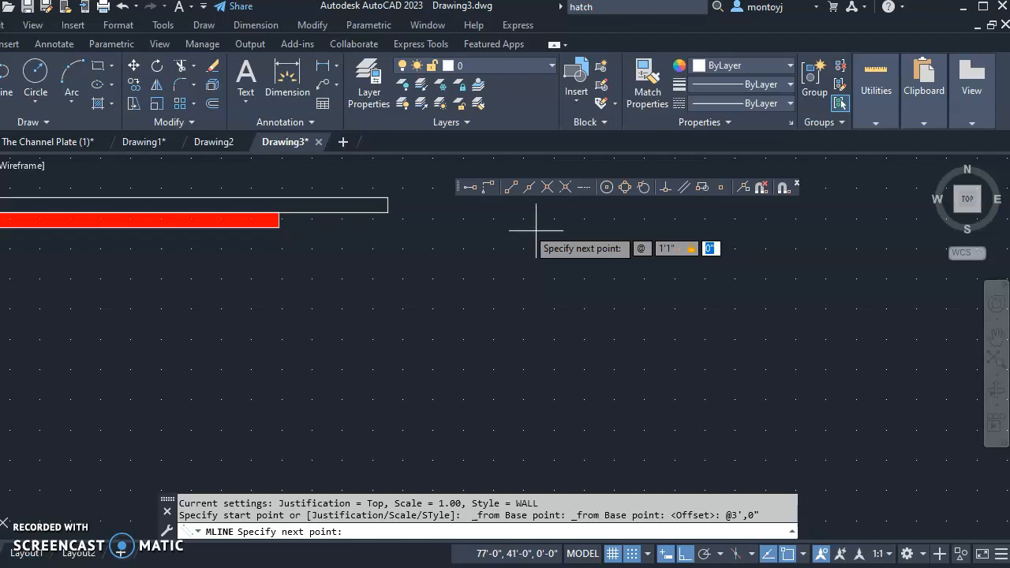
pyautogui.write('0')
pyautogui.press('Return')
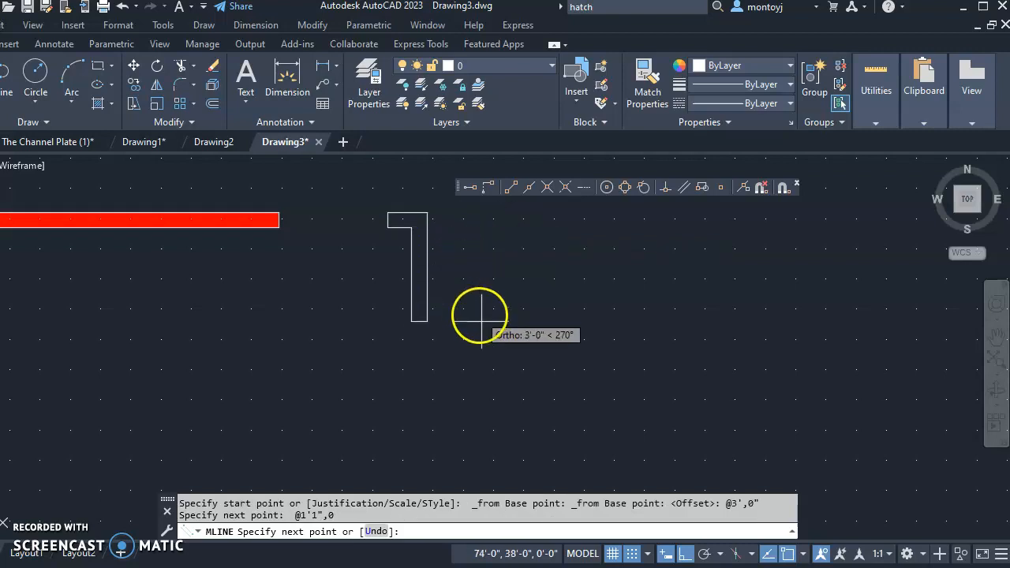
pyautogui.scroll(-5, 473, 332)
pyautogui.moveTo(472, 340); pyautogui.dragTo(397, 232, button='middle')
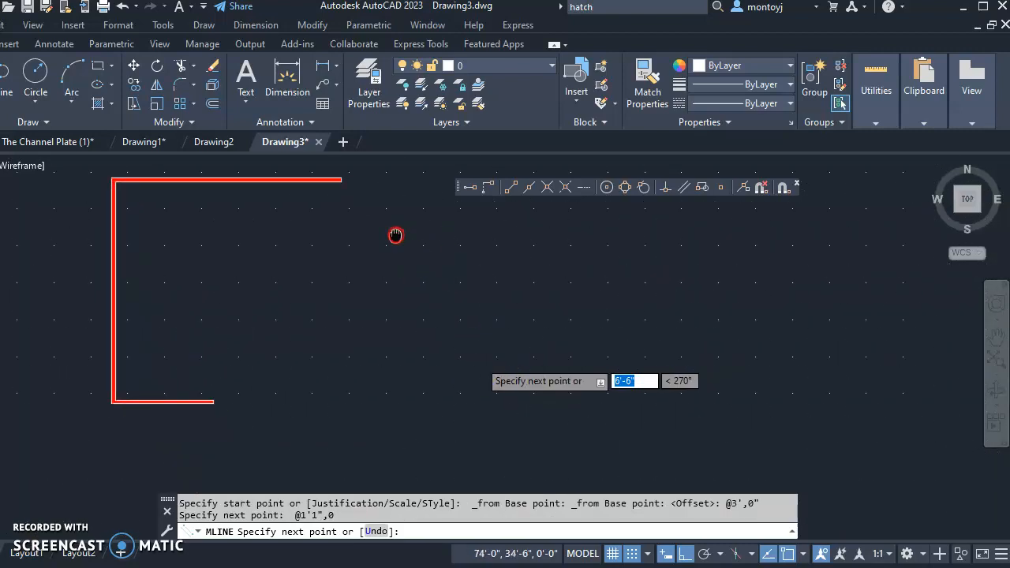
pyautogui.rightClick(398, 233)
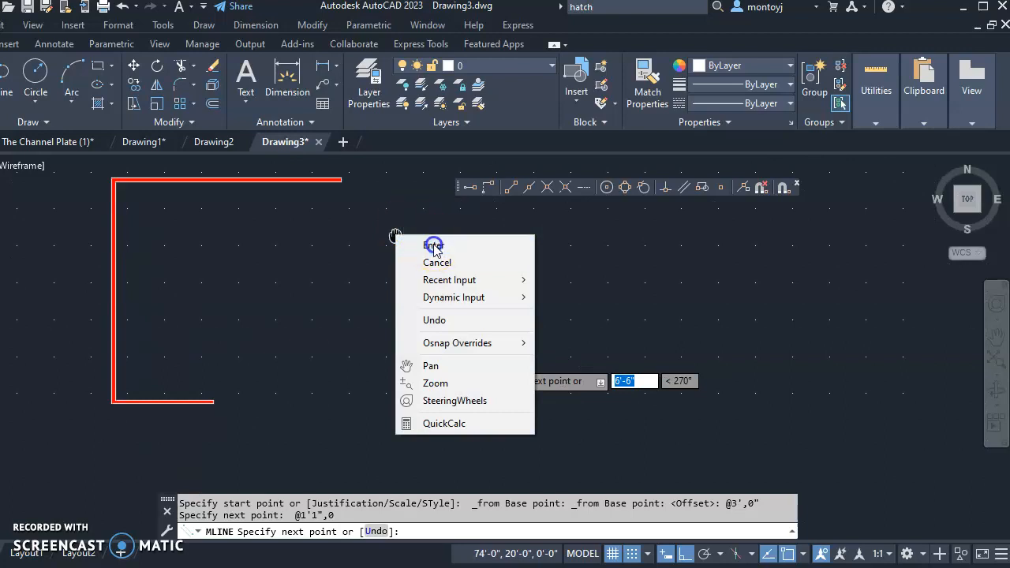
pyautogui.click(430, 244)
# - Start another Wall multiline at the right end corner of the short upper wall and draw it 30' straight down
pyautogui.moveTo(388, 203); pyautogui.dragTo(428, 319, button='middle')
pyautogui.click(203, 25)
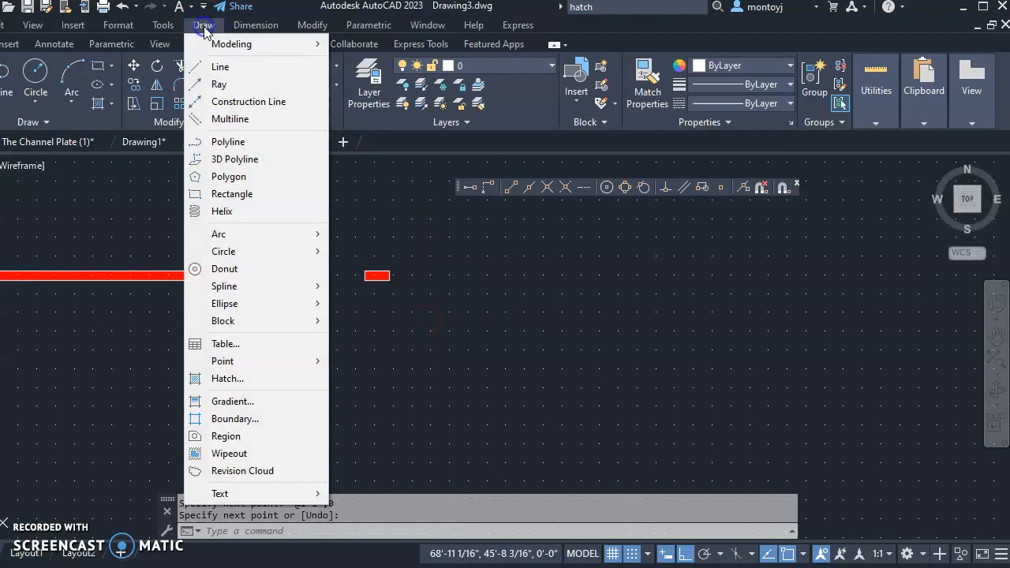
pyautogui.click(233, 119)
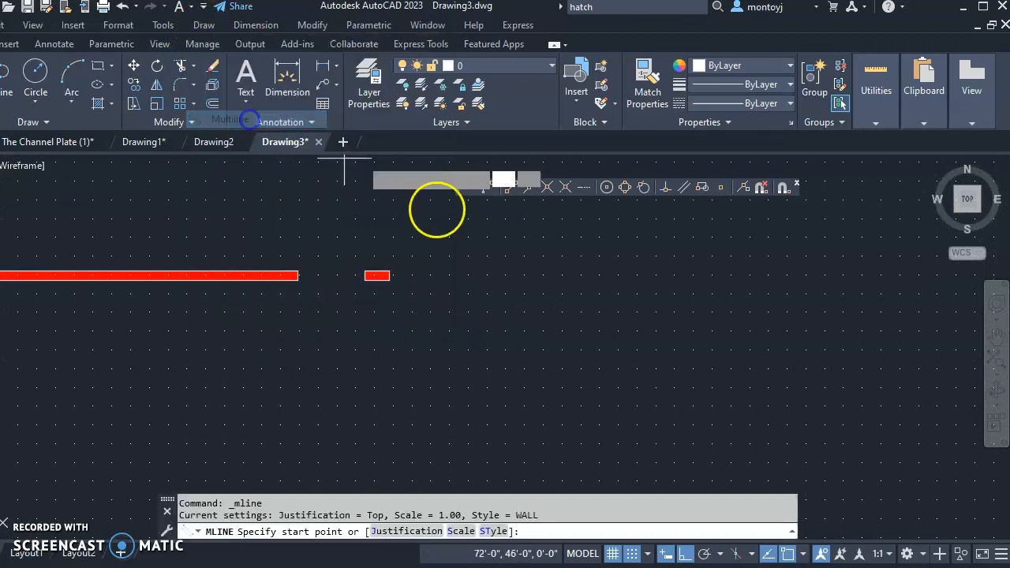
pyautogui.click(390, 275)
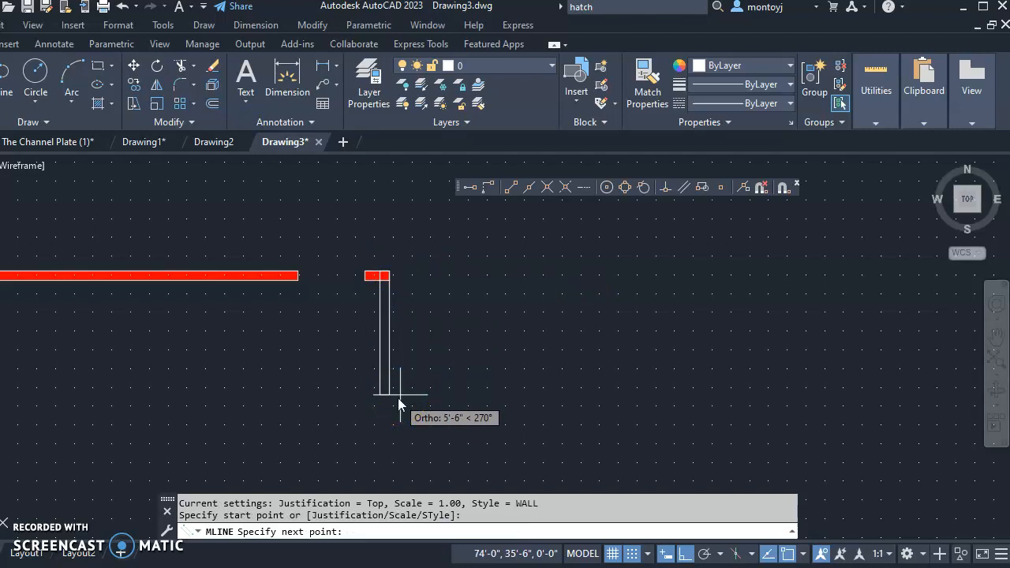
pyautogui.write("30'")
pyautogui.press('Return')
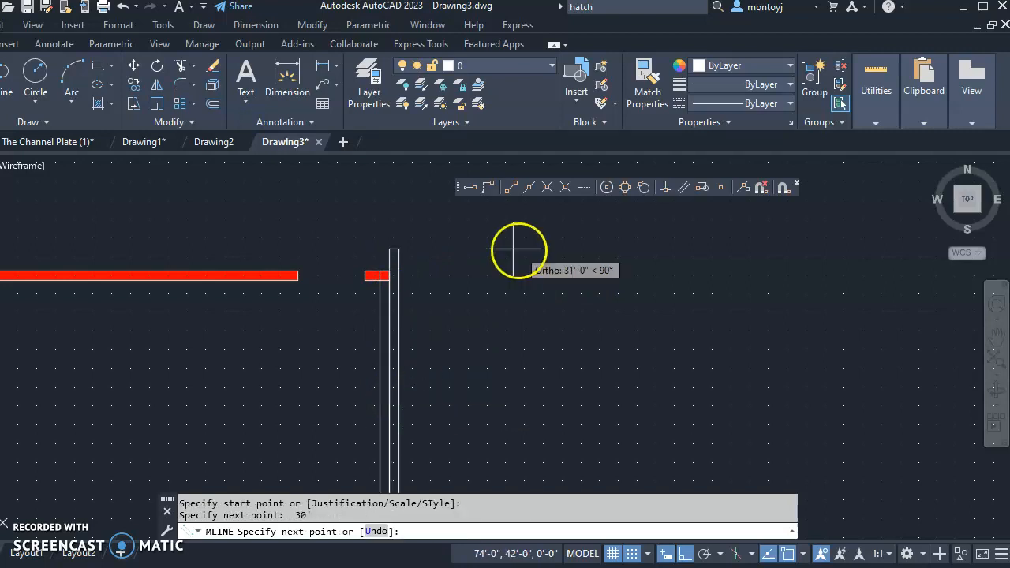
# - Extend the wall 14'9" to the left from the lower end of the 30' wall
pyautogui.scroll(-3, 513, 340)
pyautogui.scroll(-4, 553, 408)
pyautogui.moveTo(552, 416); pyautogui.dragTo(484, 300, button='middle')
pyautogui.click(430, 411)
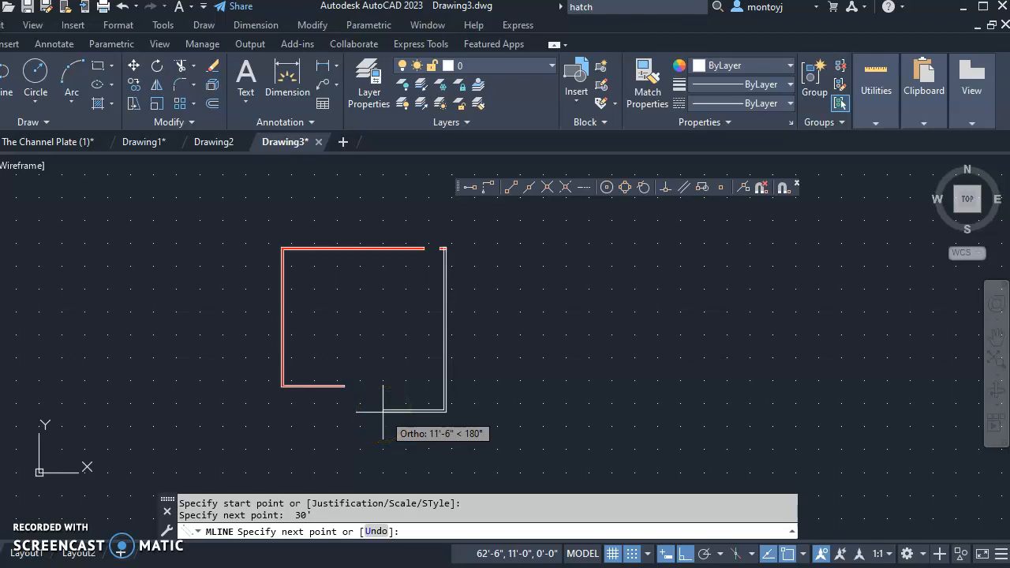
pyautogui.write('14')
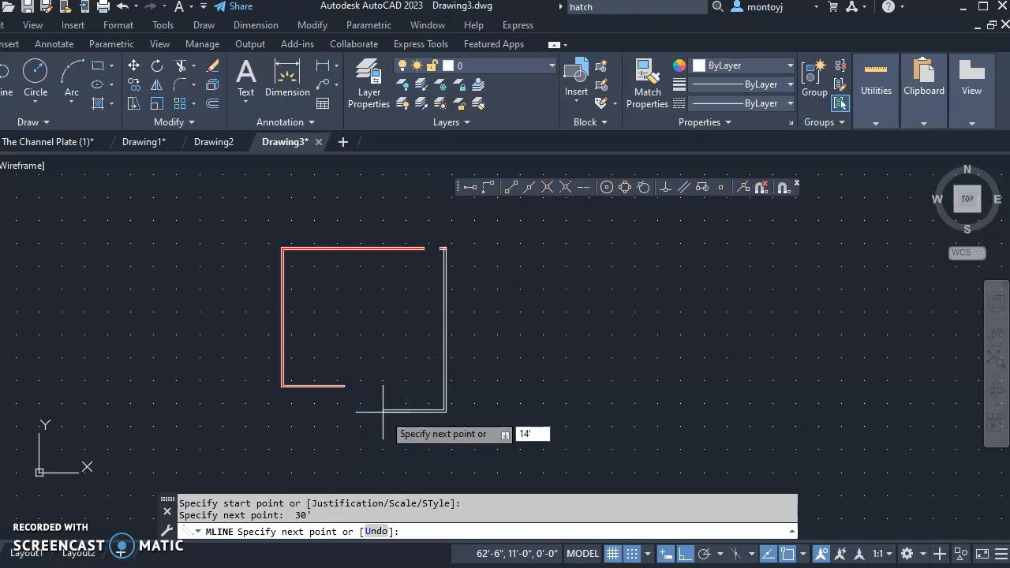
pyautogui.write('\'9"')
pyautogui.click(398, 378)
pyautogui.click(391, 411)
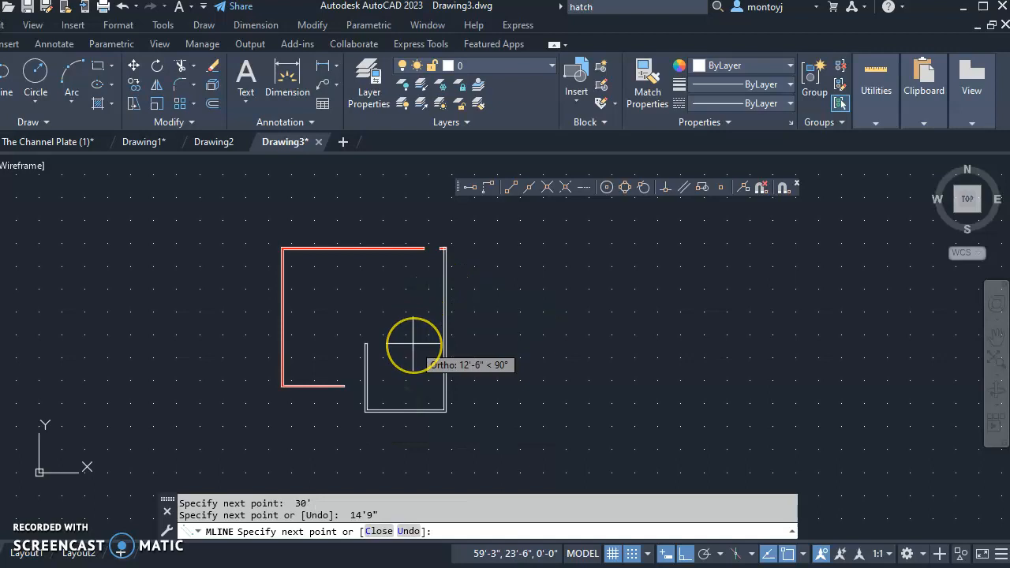
# - Extend the wall 11'0" straight up from the left end of the lower 14'9" segment
pyautogui.write("11'0")
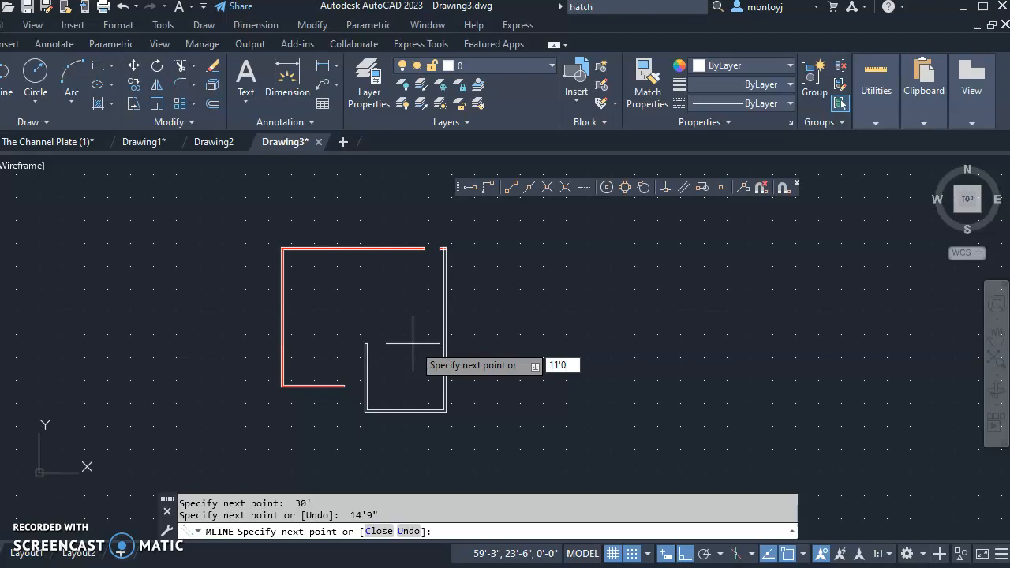
pyautogui.write('"')
pyautogui.press('Return')
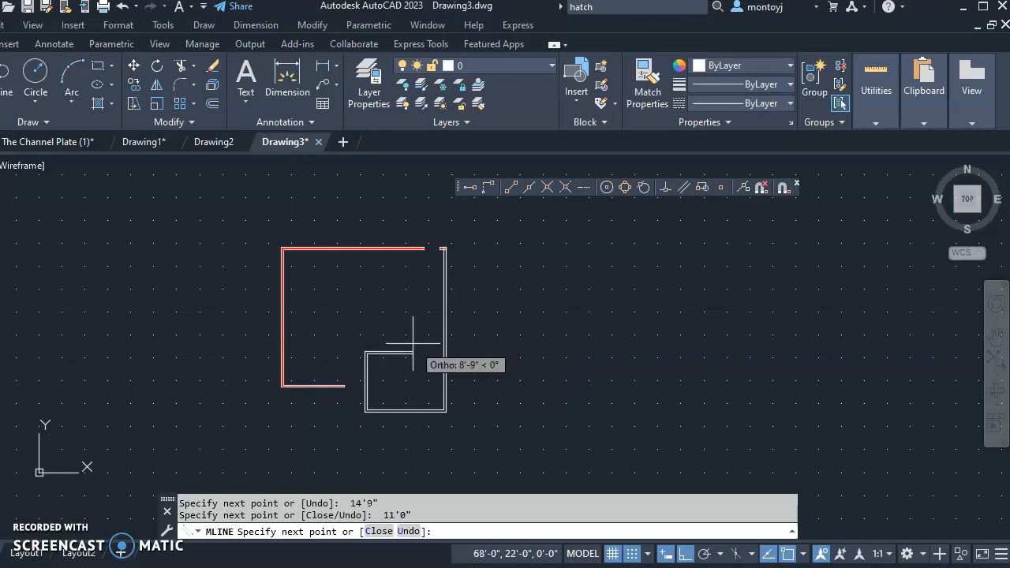
# - Add a 1'1" segment to the right from the upper end of the 11' wall and end the multiline
pyautogui.scroll(4, 383, 344)
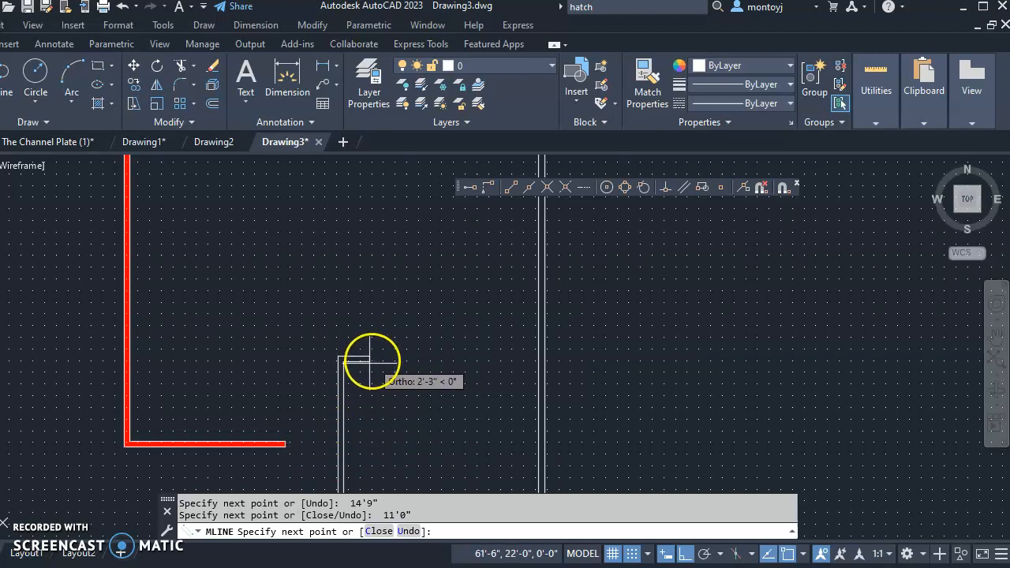
pyautogui.write('1')
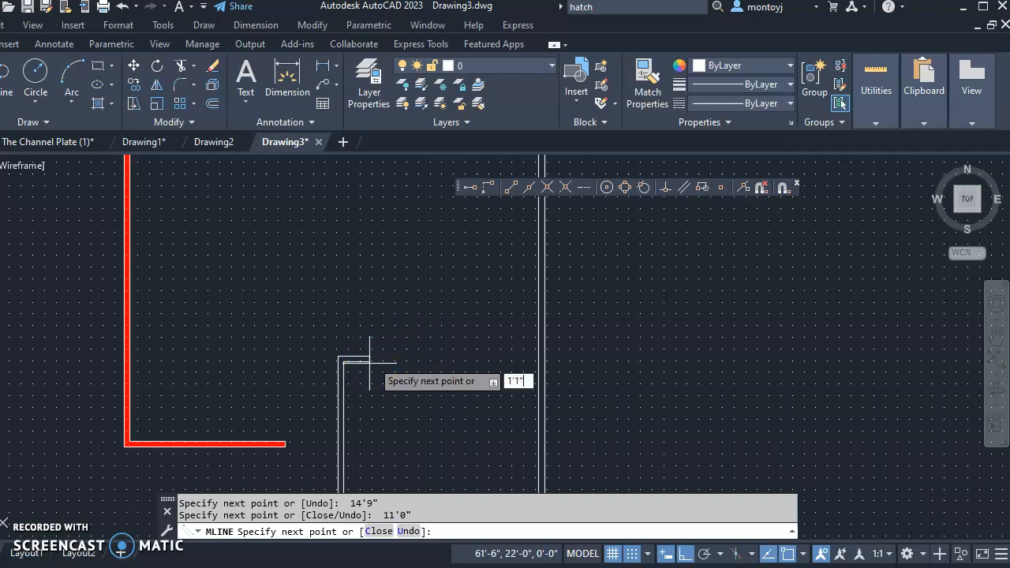
pyautogui.write('\'1"')
pyautogui.press('Return')
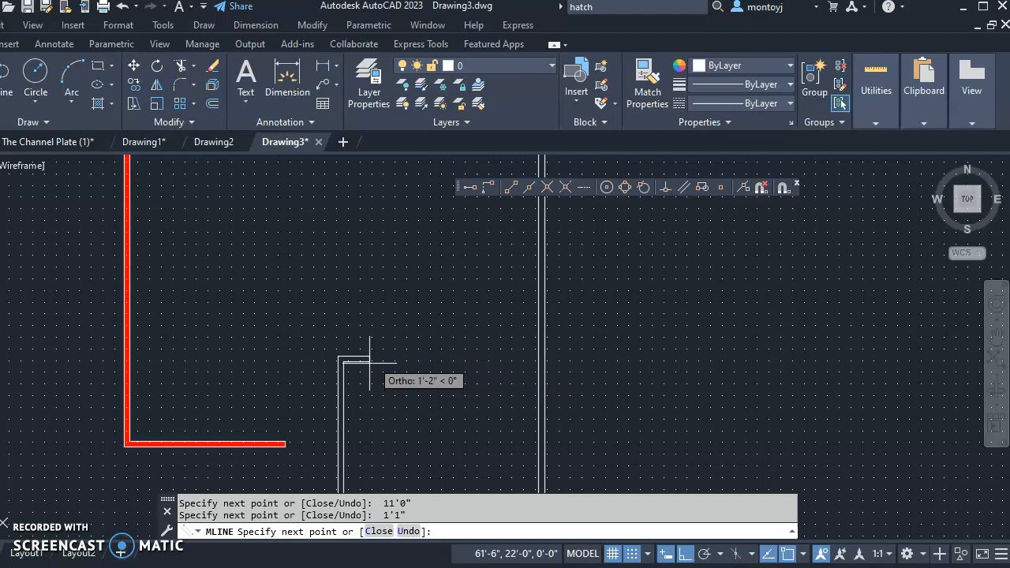
pyautogui.press('Return')
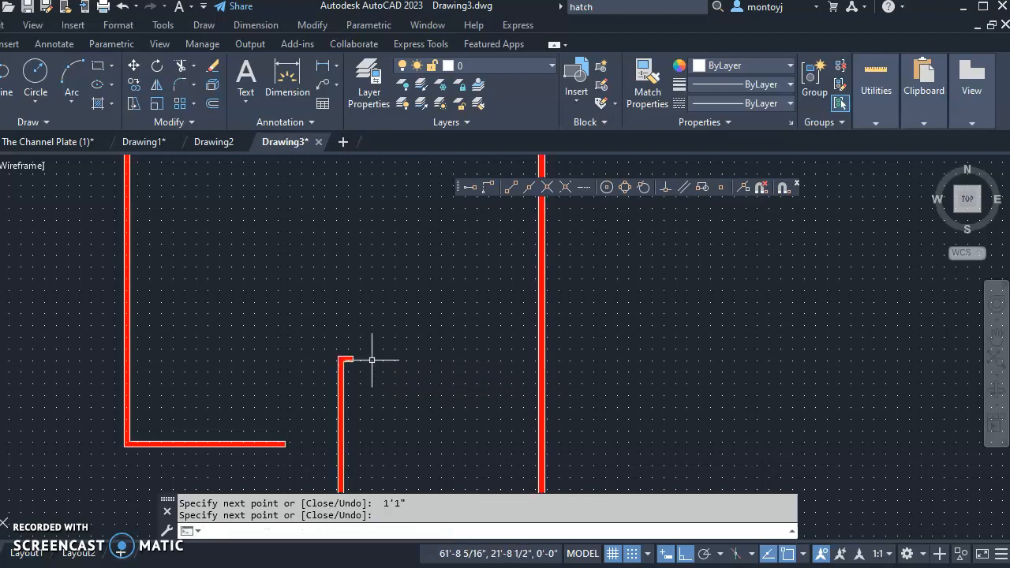
pyautogui.rightClick(446, 313)
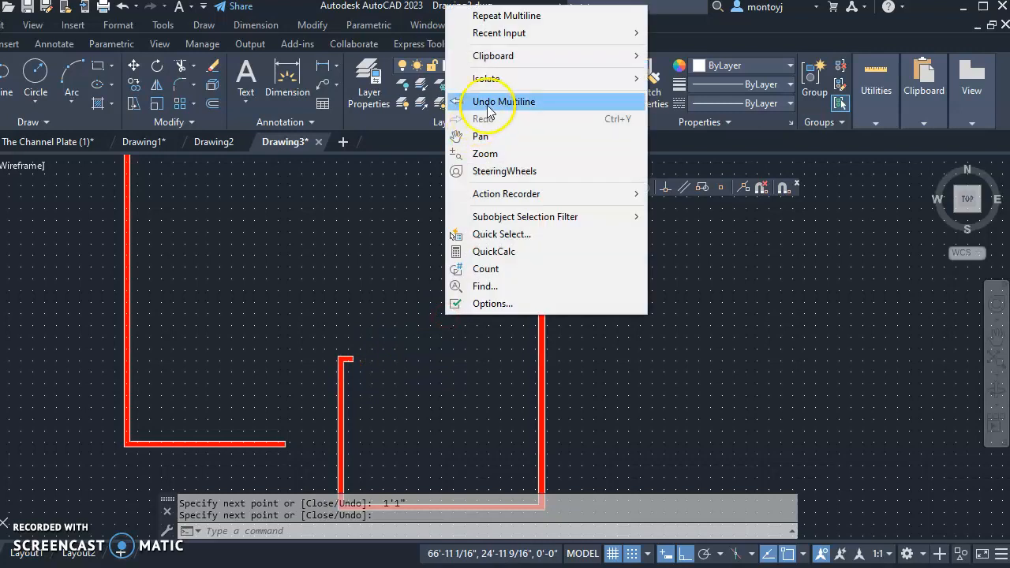
pyautogui.click(462, 440)
pyautogui.press('Escape')
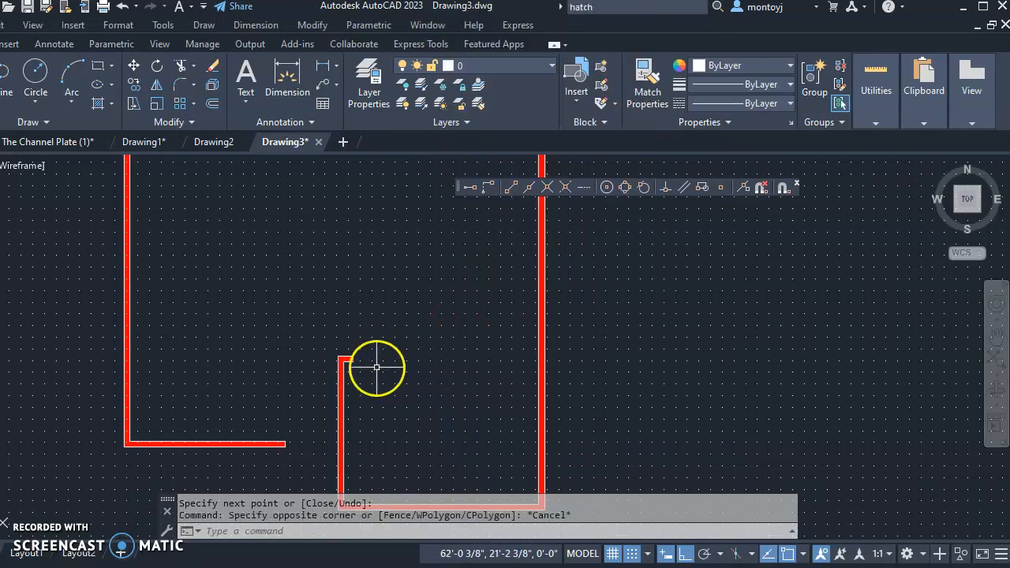
pyautogui.scroll(-2, 377, 367)
pyautogui.moveTo(386, 347); pyautogui.dragTo(358, 360, button='middle')
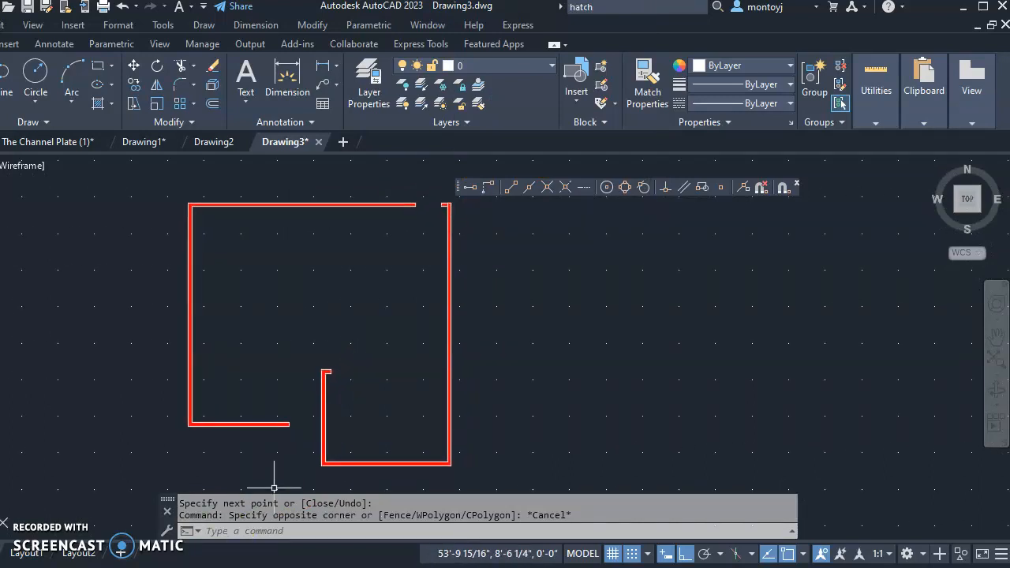
# - Switch to the floor plan PDF in the browser and read on from the exterior wall figure through the interior wall instructions
pyautogui.hotkey('alt', 'Tab')
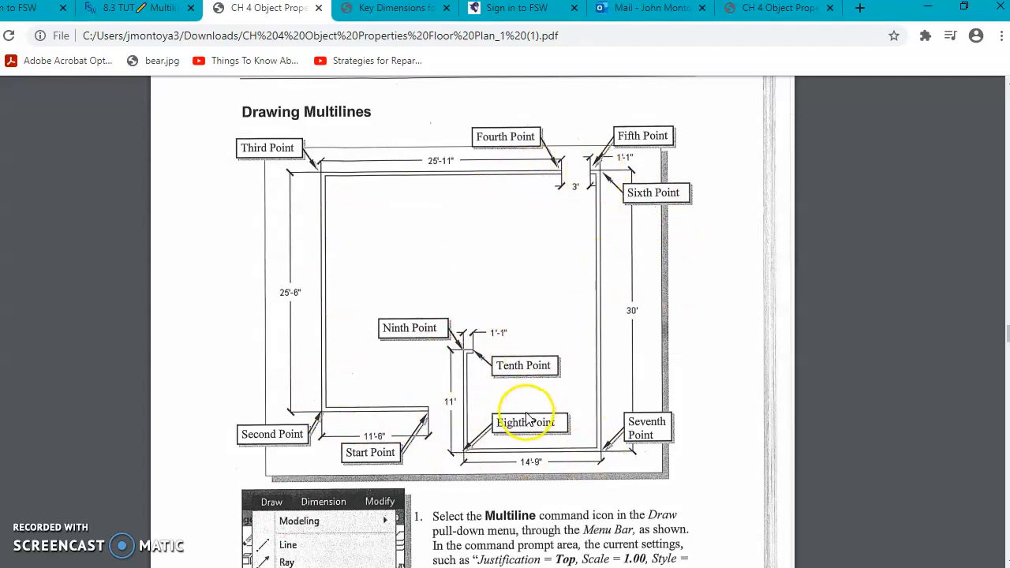
pyautogui.scroll(-2, 517, 426)
pyautogui.scroll(-6, 527, 452)
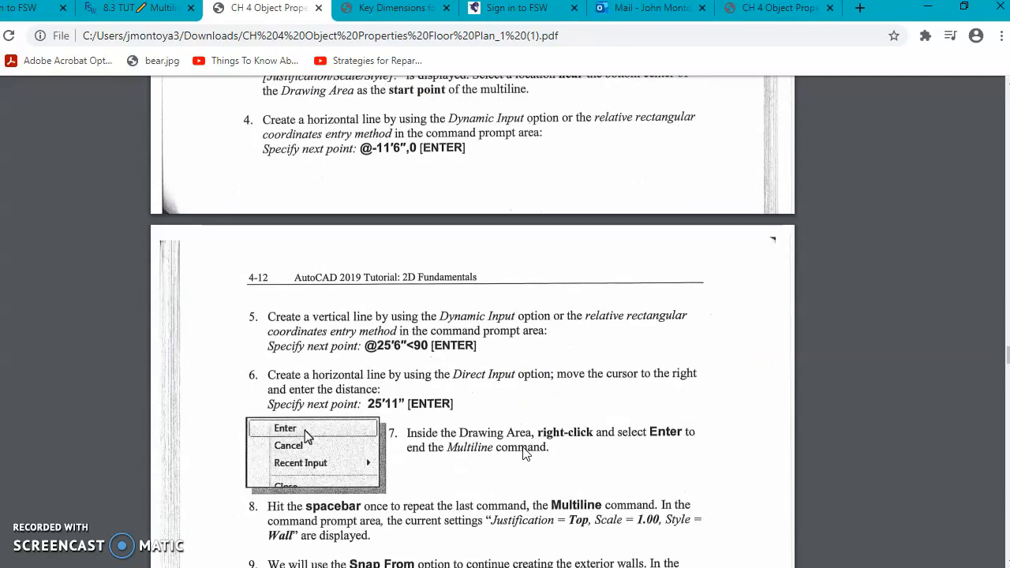
pyautogui.scroll(-3, 527, 454)
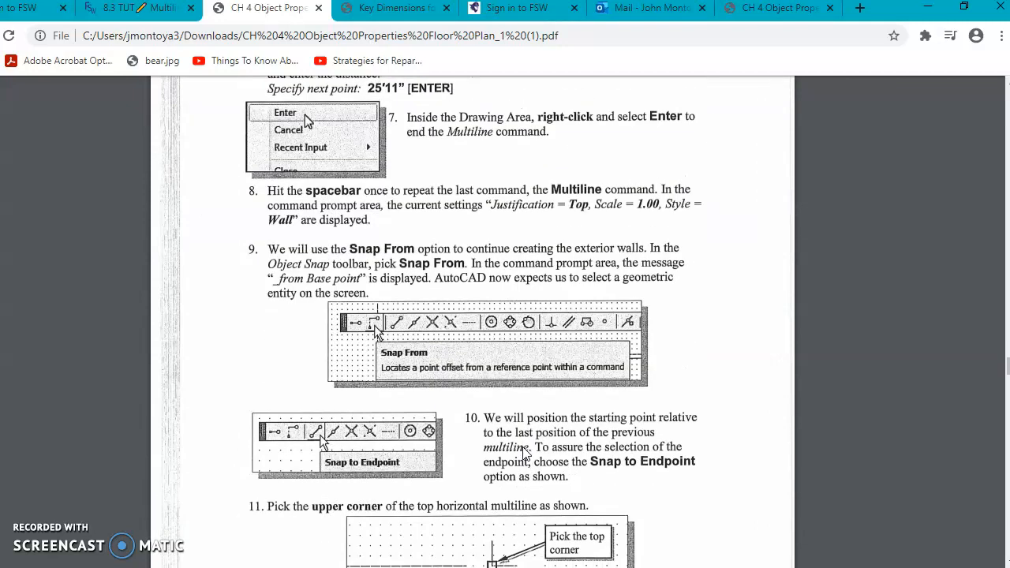
pyautogui.scroll(-2, 525, 454)
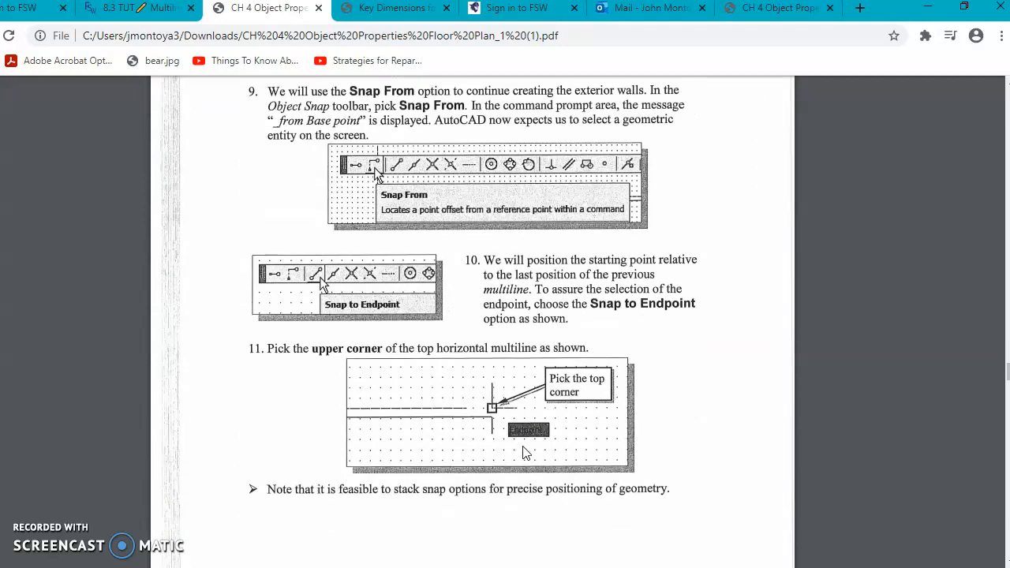
pyautogui.scroll(-8, 527, 454)
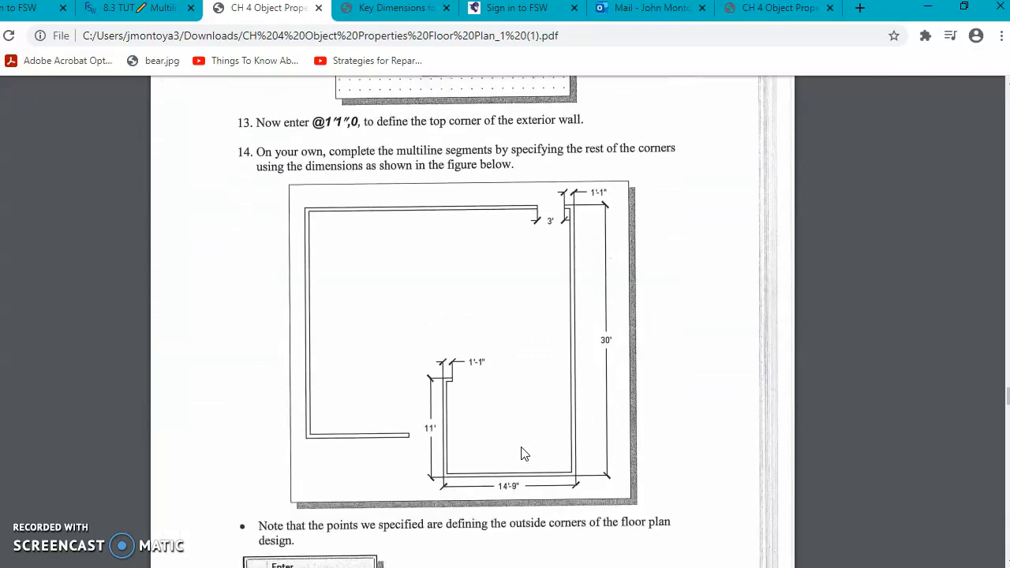
pyautogui.scroll(-9, 521, 454)
pyautogui.scroll(-5, 521, 455)
pyautogui.scroll(-12, 521, 453)
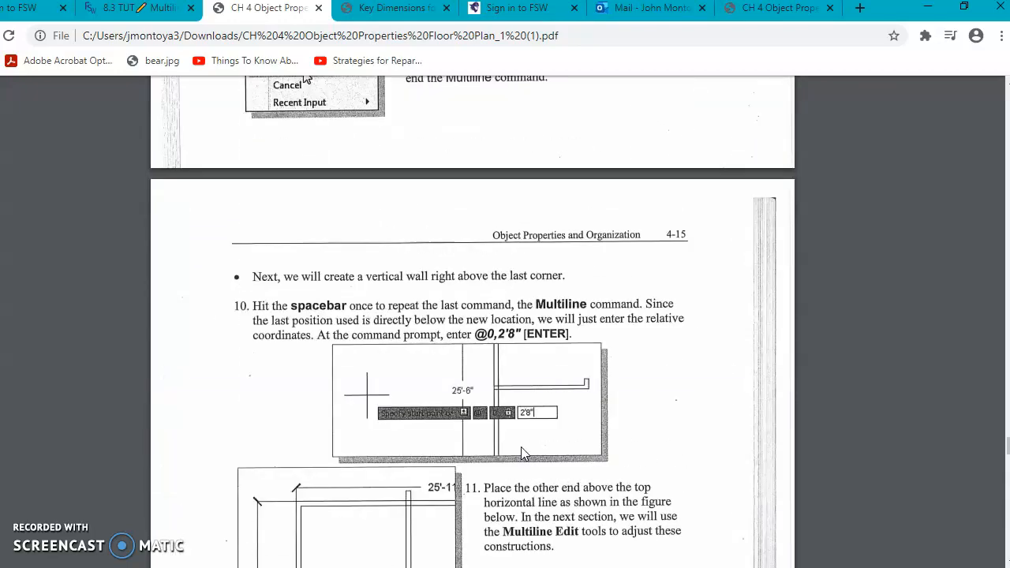
pyautogui.scroll(-8, 521, 454)
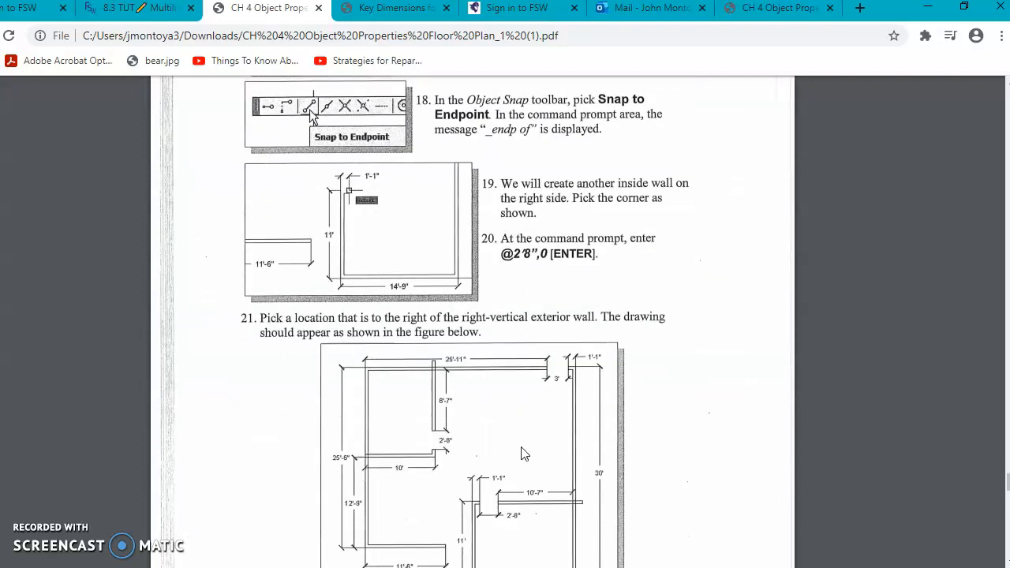